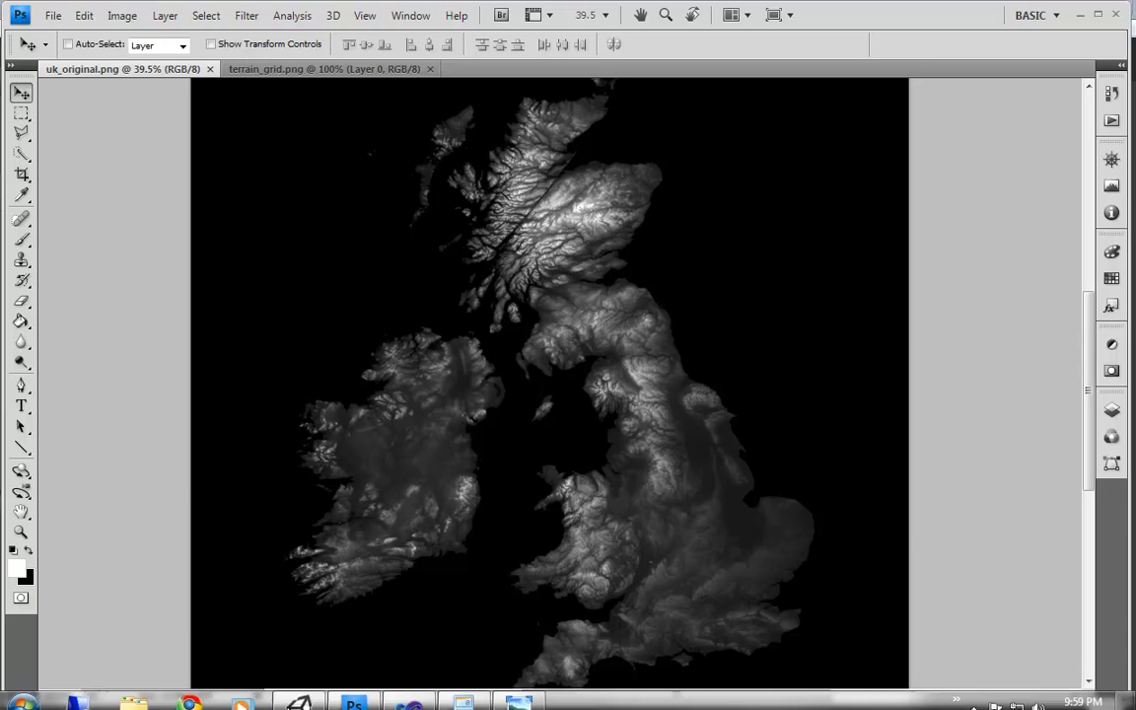
Switch to Unity, play the demo scene, view the generated terrain around the character from farther away, and stop playback
click(299, 692)
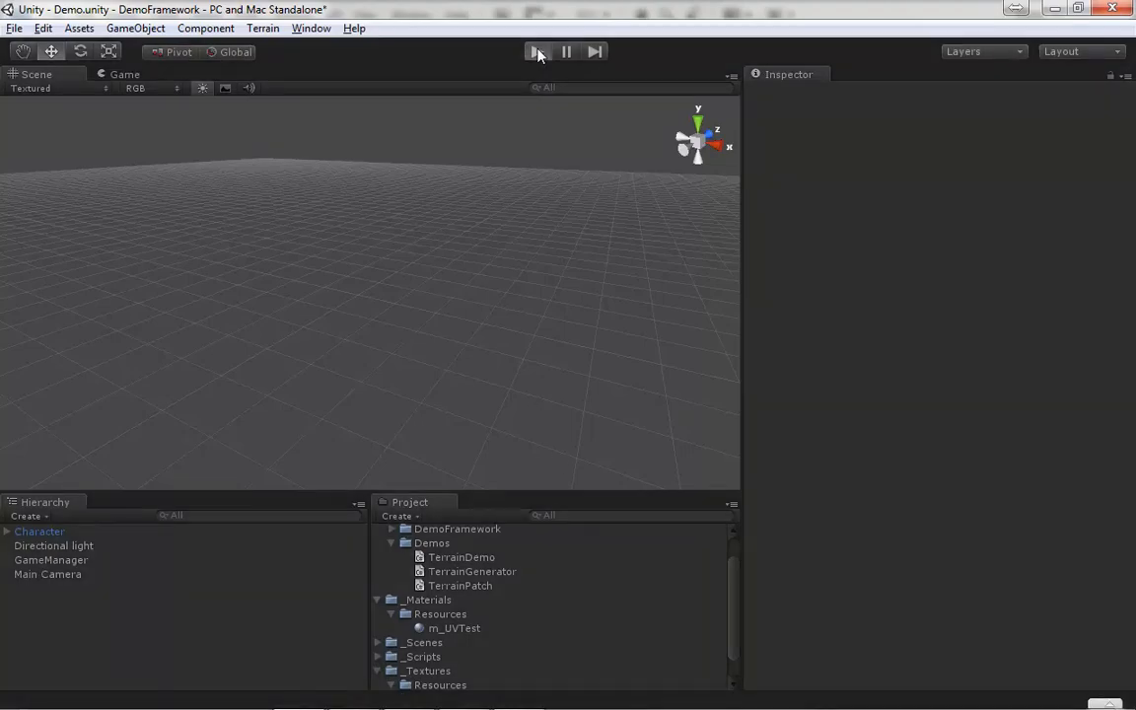
click(538, 53)
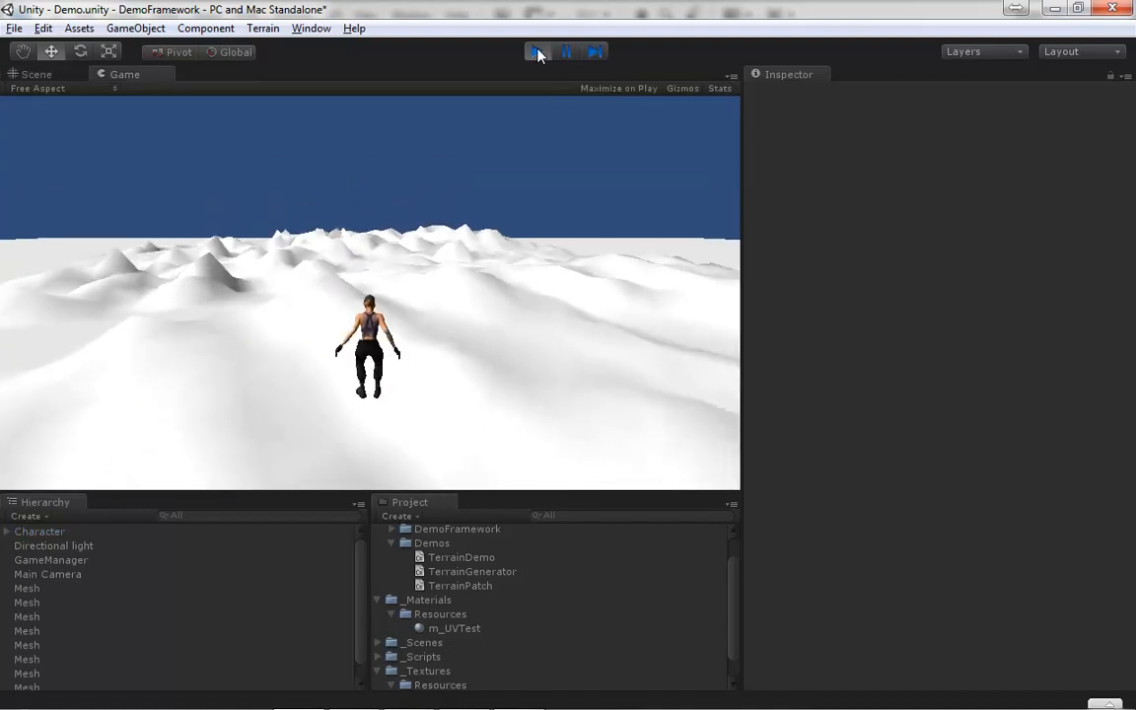
drag(404, 244, 369, 263)
scroll(404, 245, down, 5)
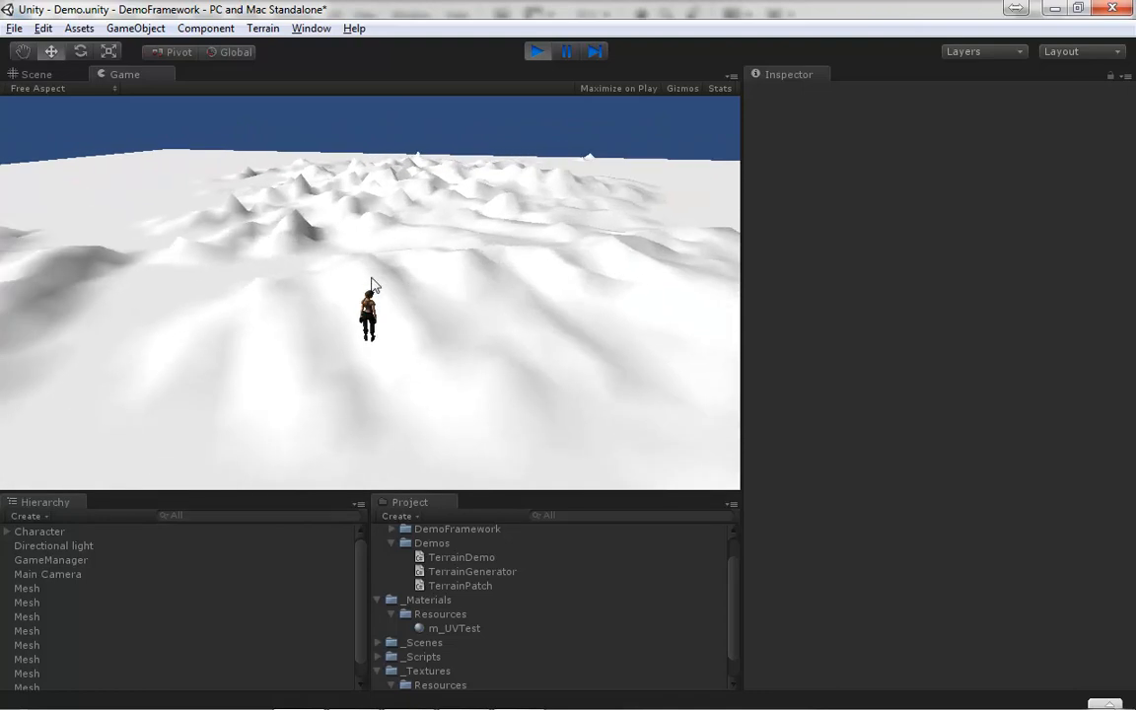
click(538, 53)
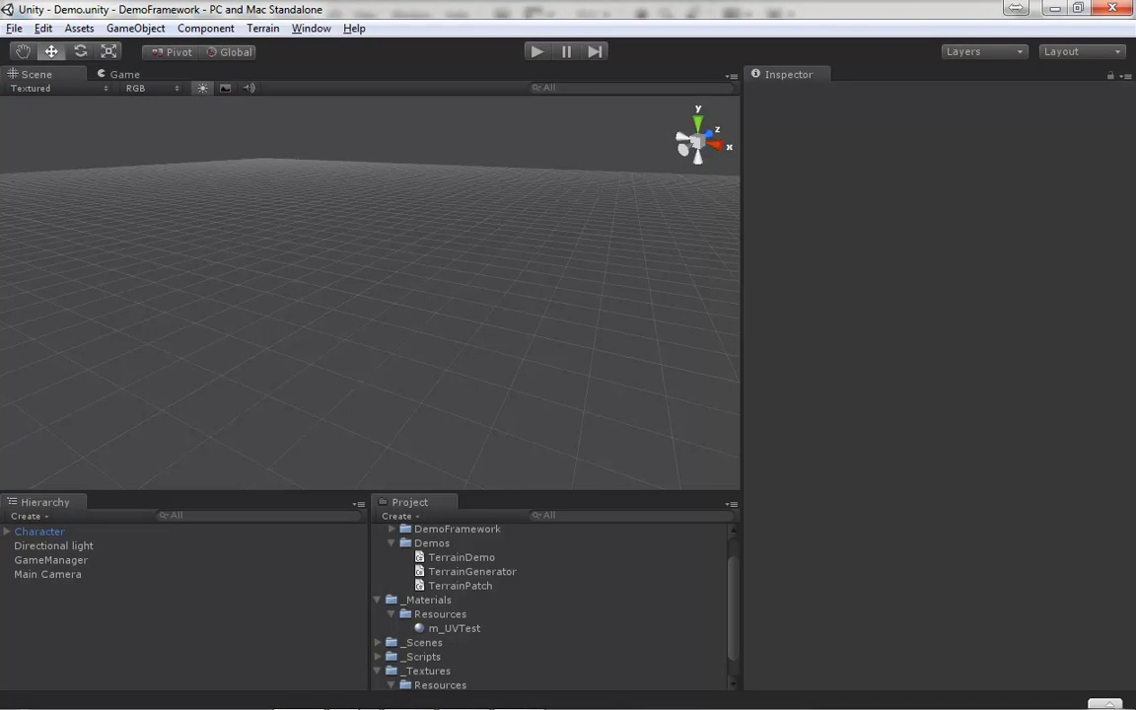
Switch to Visual Studio, set the scale variable in TerrainGenerator's GetHeight method to 0.02777778f, and build the solution
click(408, 695)
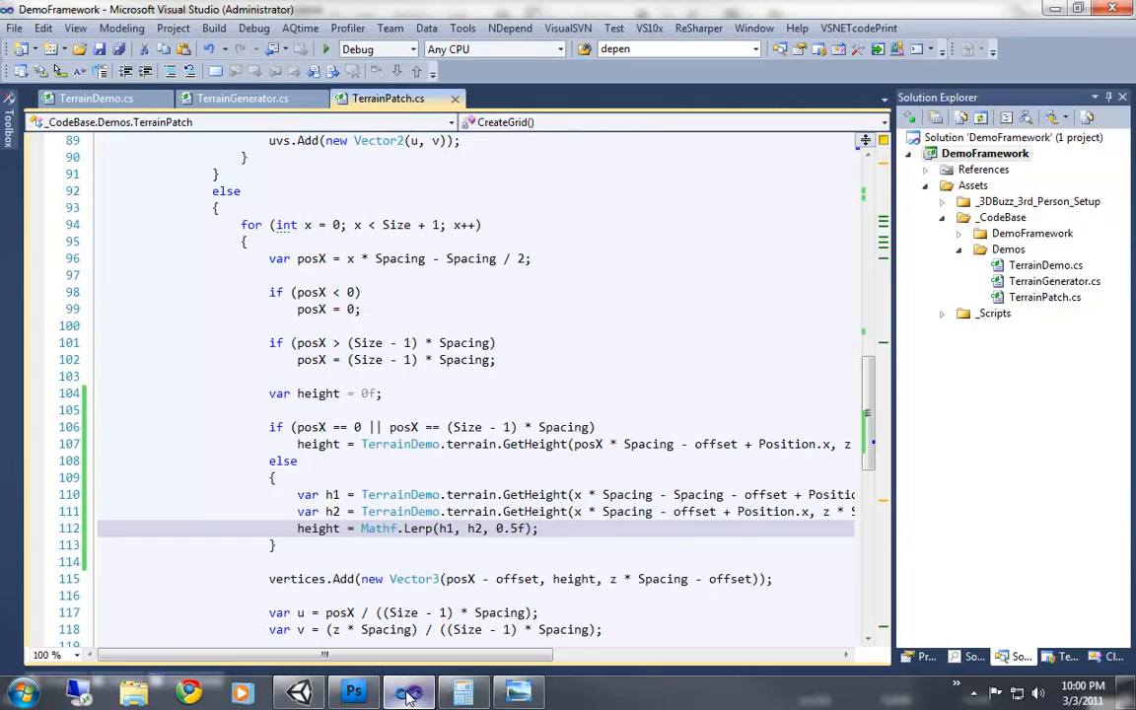
click(593, 326)
scroll(593, 324, up, 1)
scroll(593, 325, up, 6)
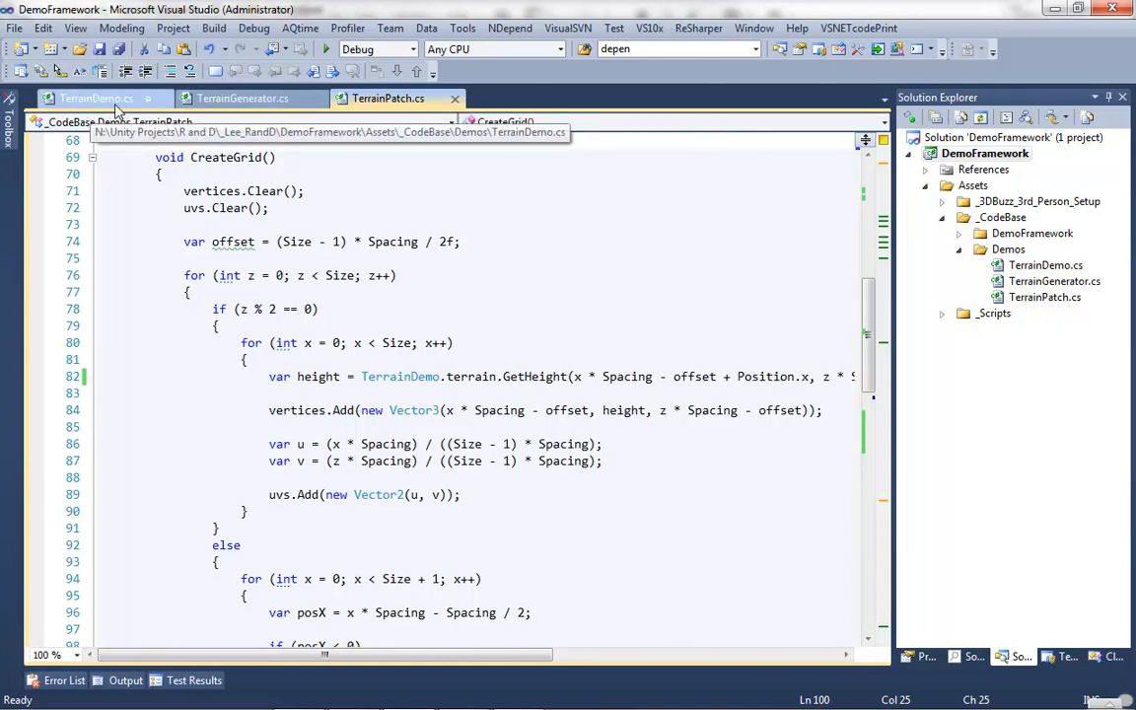
click(208, 99)
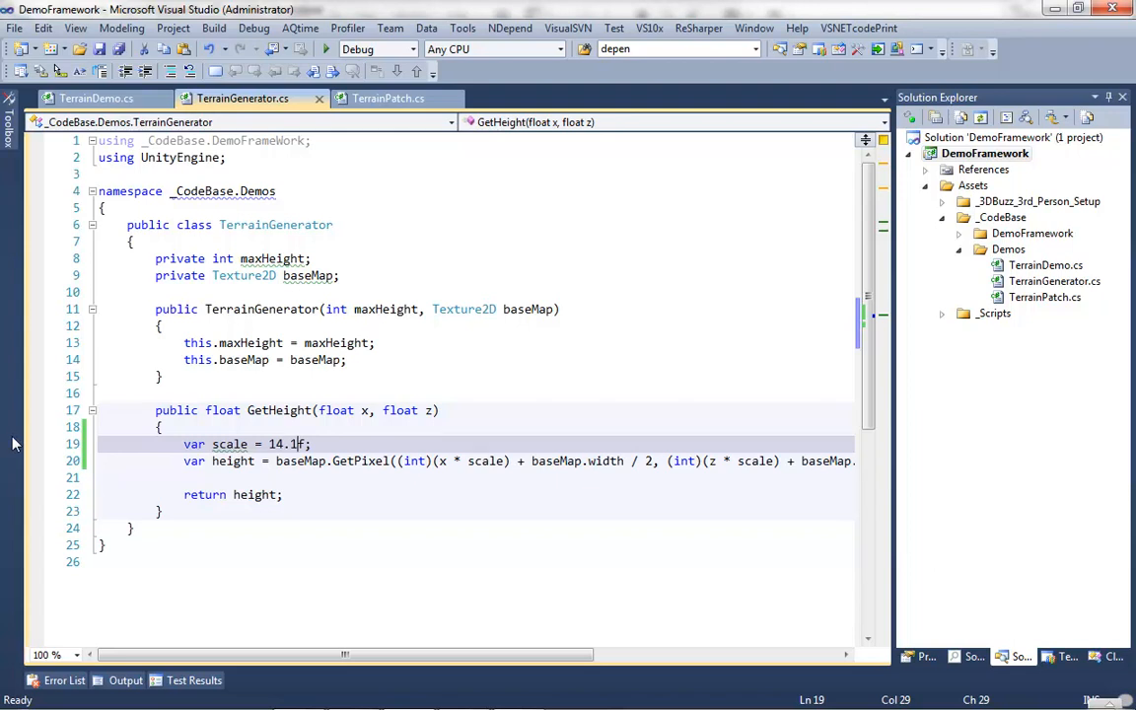
key(BackSpace)
key(BackSpace)
key(BackSpace)
key(BackSpace)
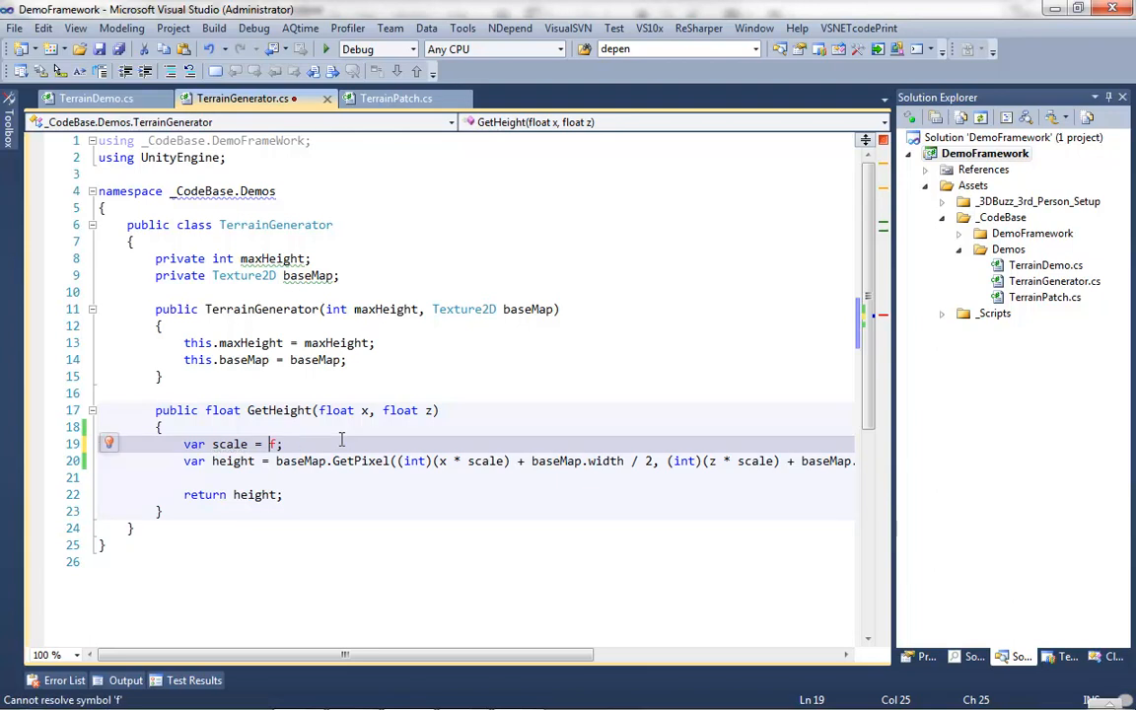
text(0.0)
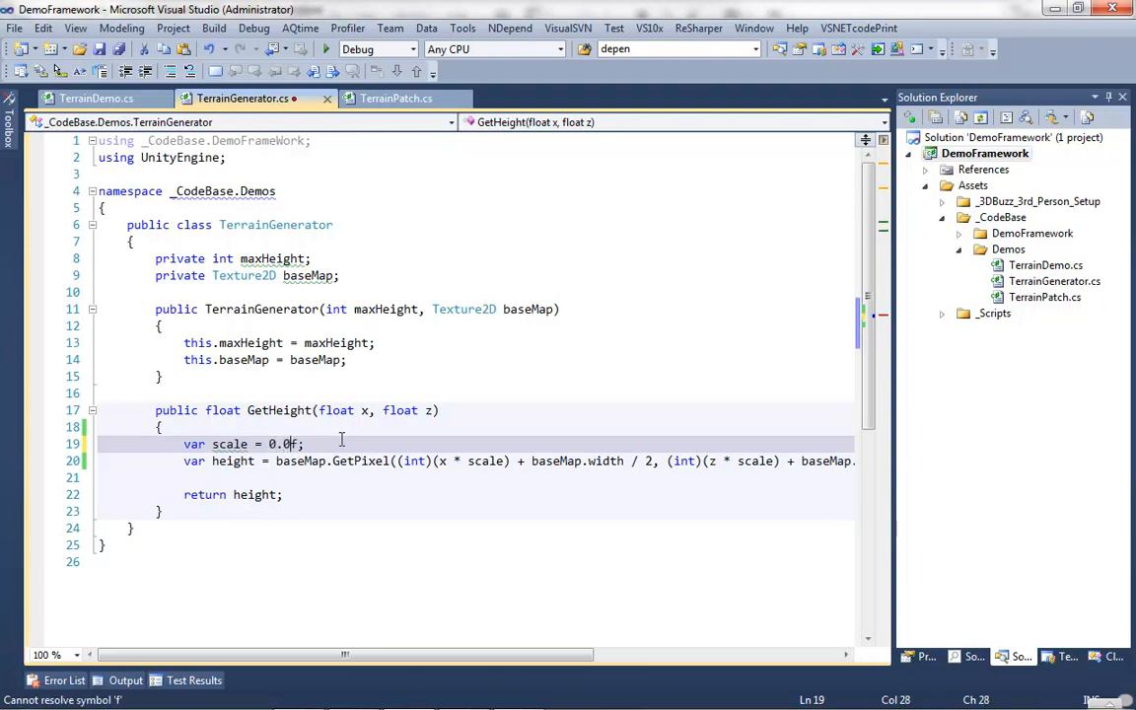
text(277)
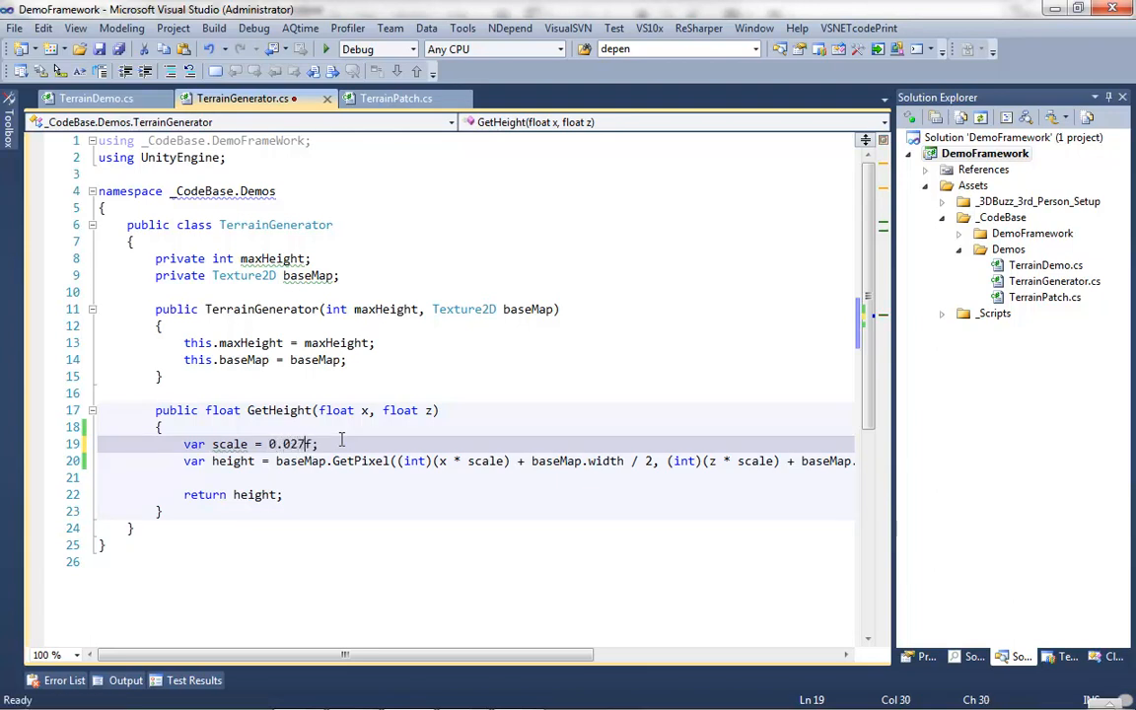
text(7778)
key(ctrl+shift+b)
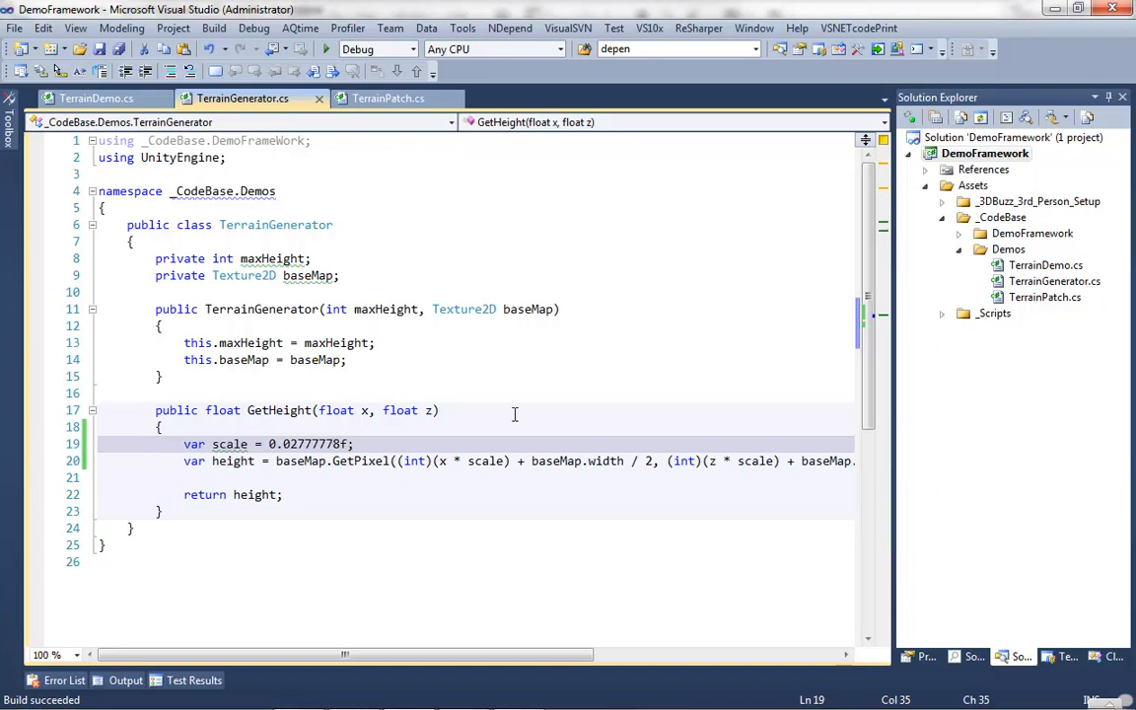
Switch to Unity, play the demo scene, and run the character across the terrain with the camera zoomed out
mouse_move(356, 698)
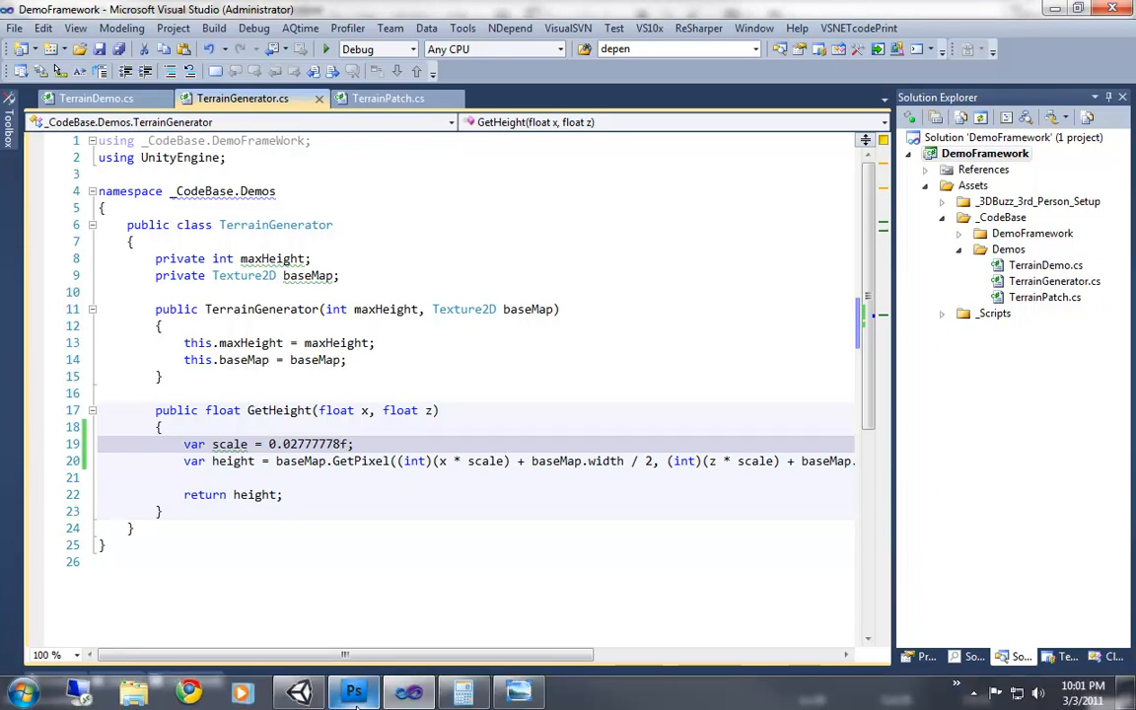
click(299, 692)
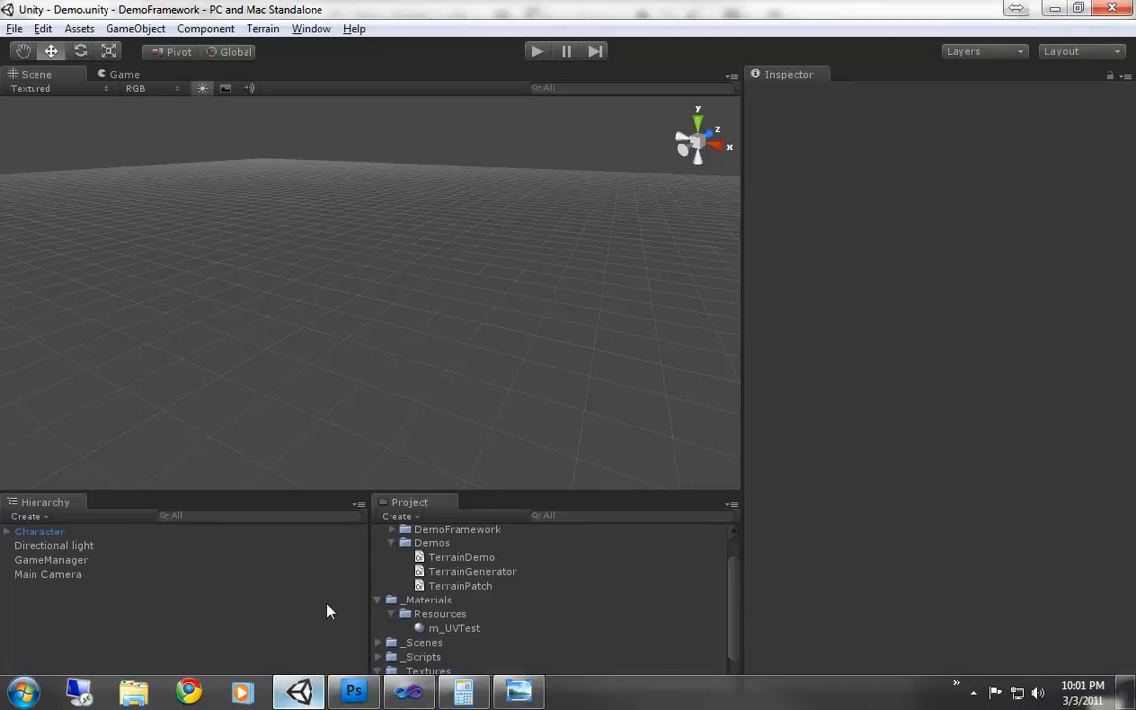
click(537, 52)
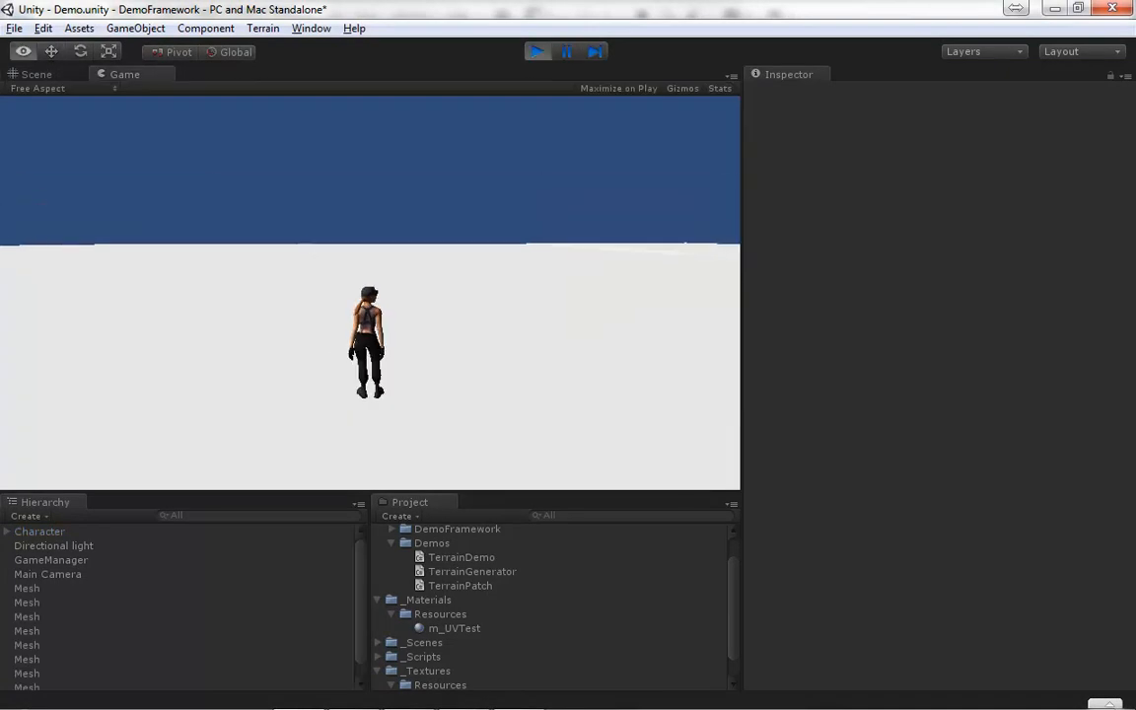
scroll(370, 293, down, 5)
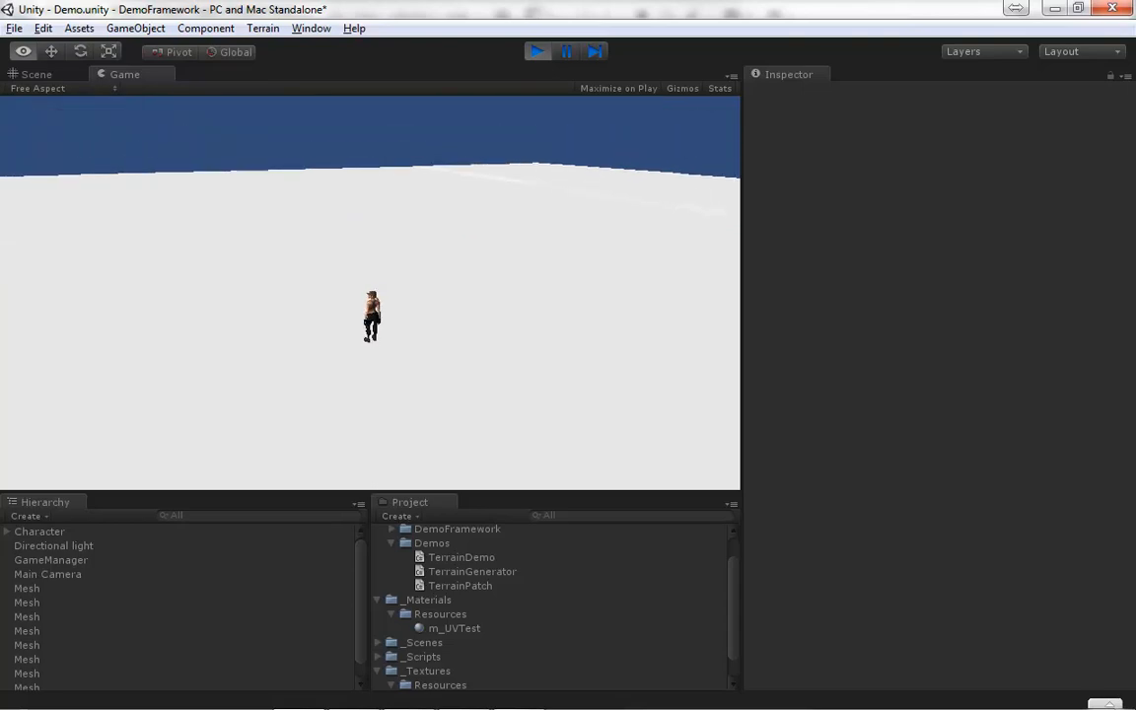
key(w)
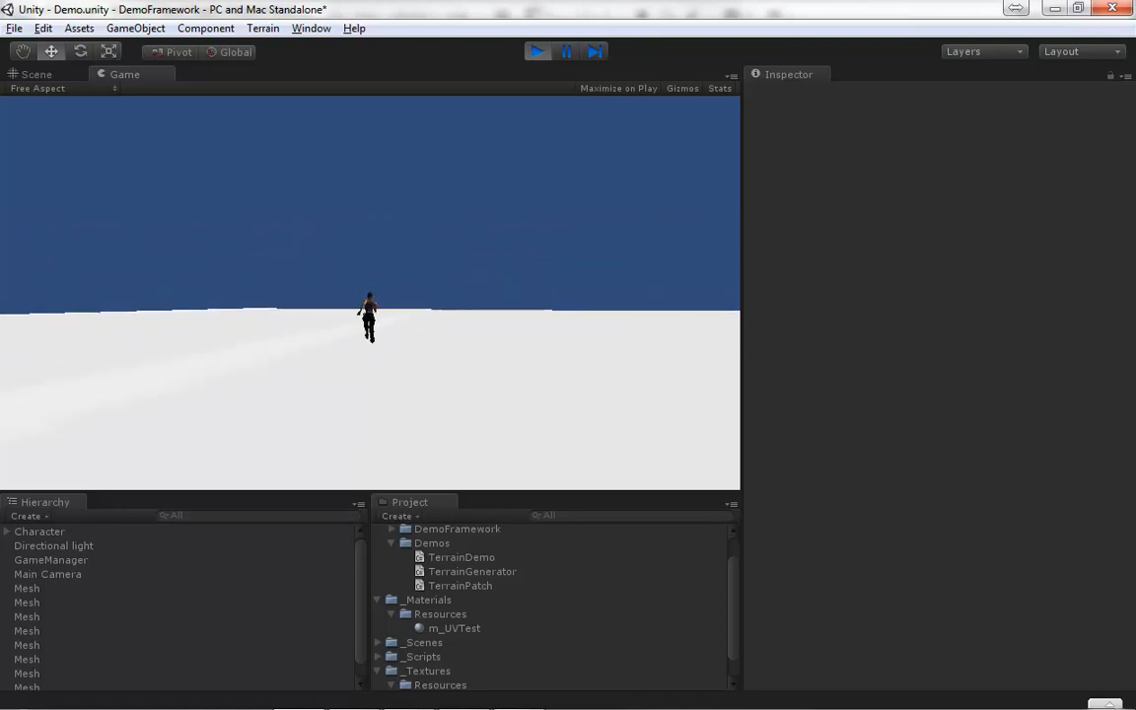
Examine the whole generated terrain from a distance in the Scene view, then stop playback
click(43, 69)
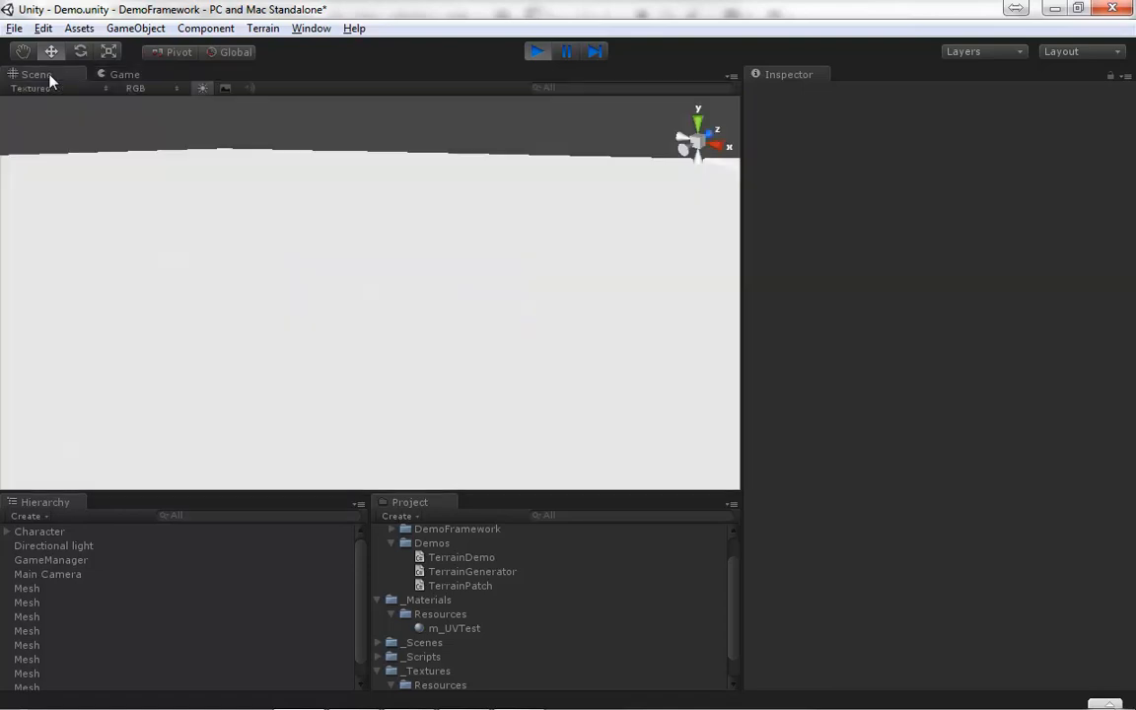
key(alt)
drag(453, 325, 491, 422)
scroll(490, 421, down, 5)
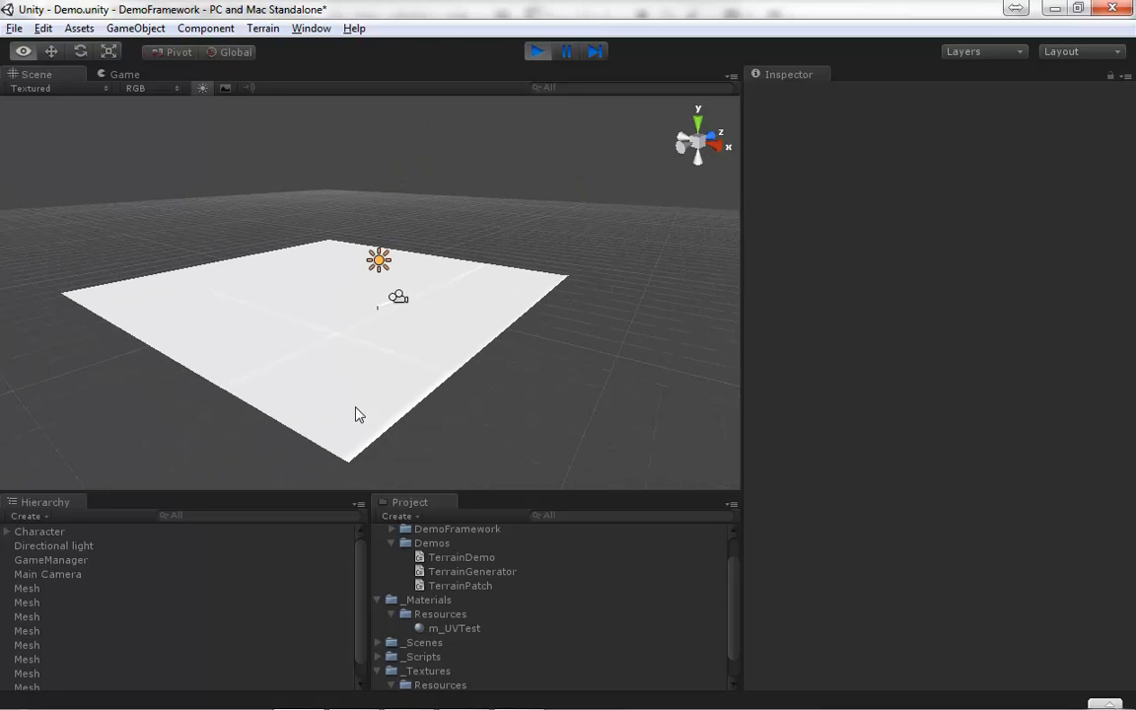
drag(357, 414, 396, 392)
scroll(422, 386, up, 3)
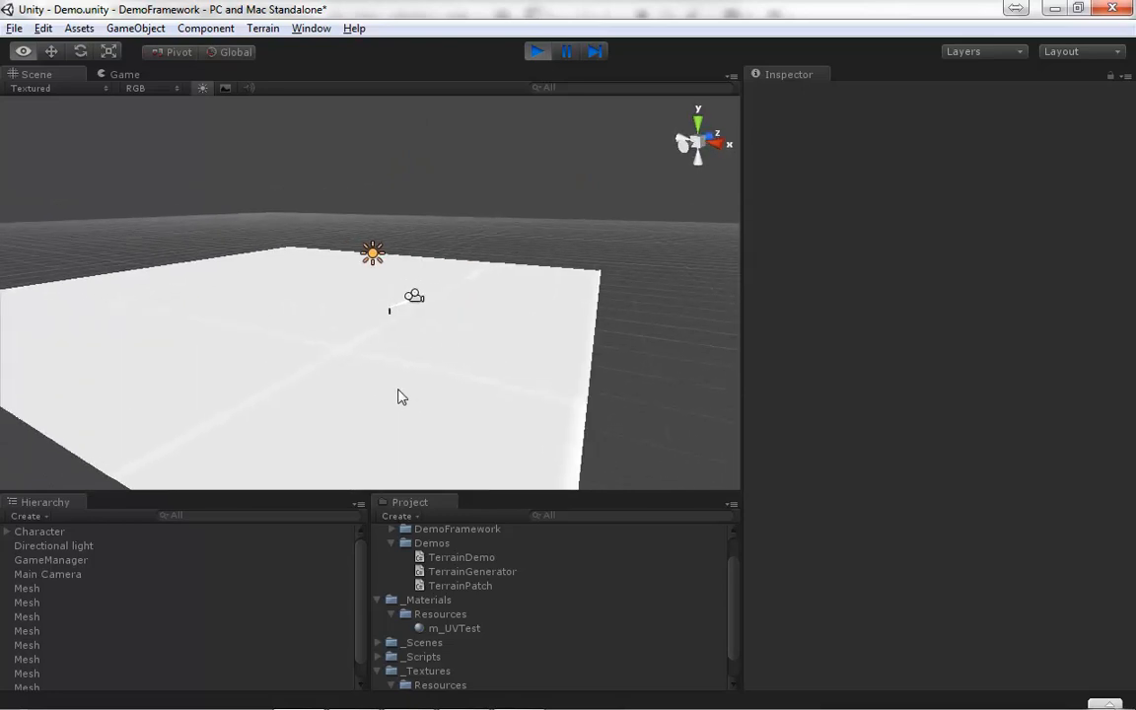
click(534, 51)
Switch to Visual Studio and set the scale variable in TerrainGenerator's GetHeight method to 0.5f
mouse_move(510, 700)
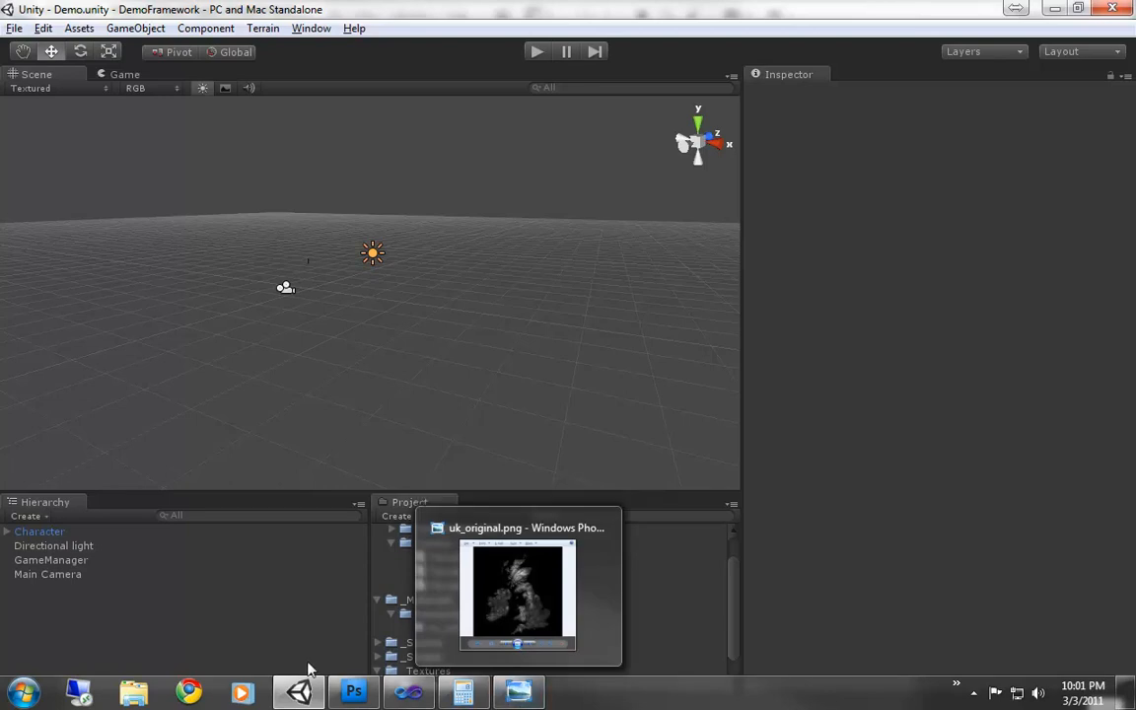
mouse_move(347, 700)
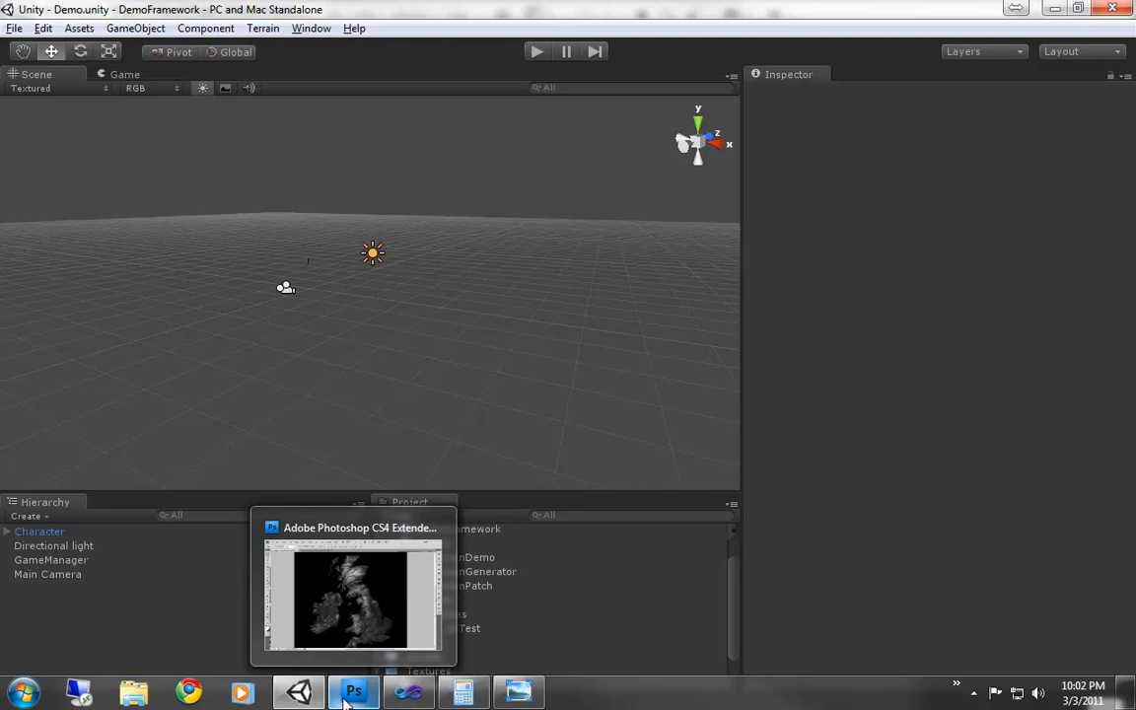
mouse_move(408, 692)
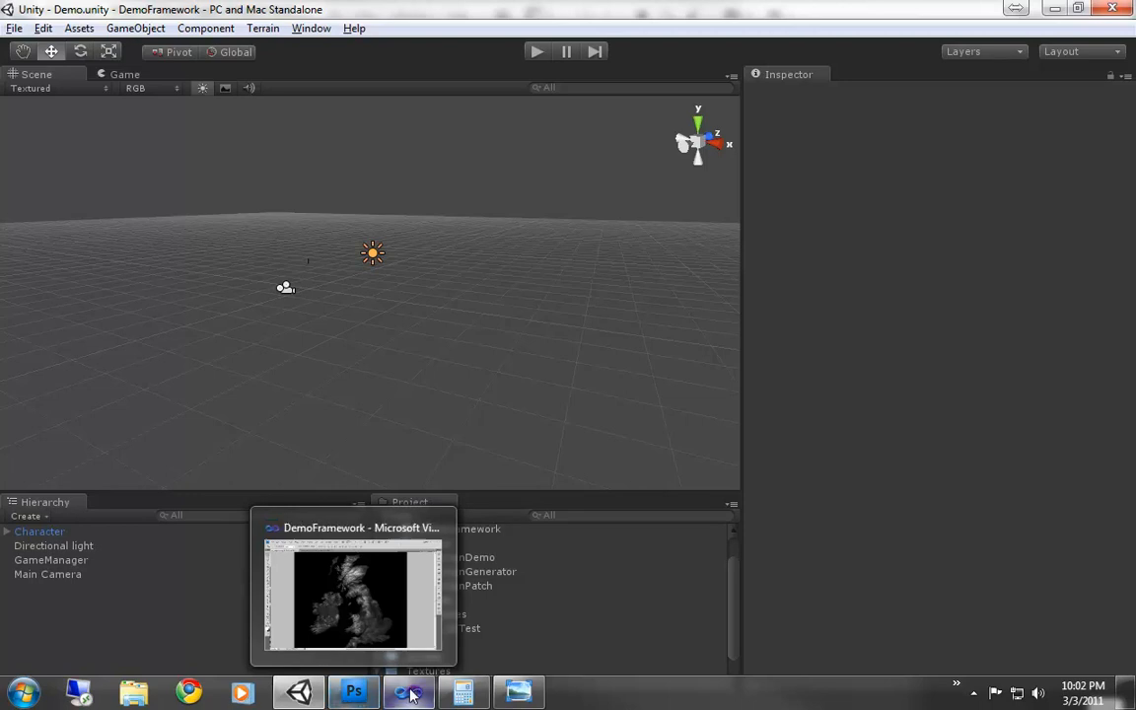
click(405, 641)
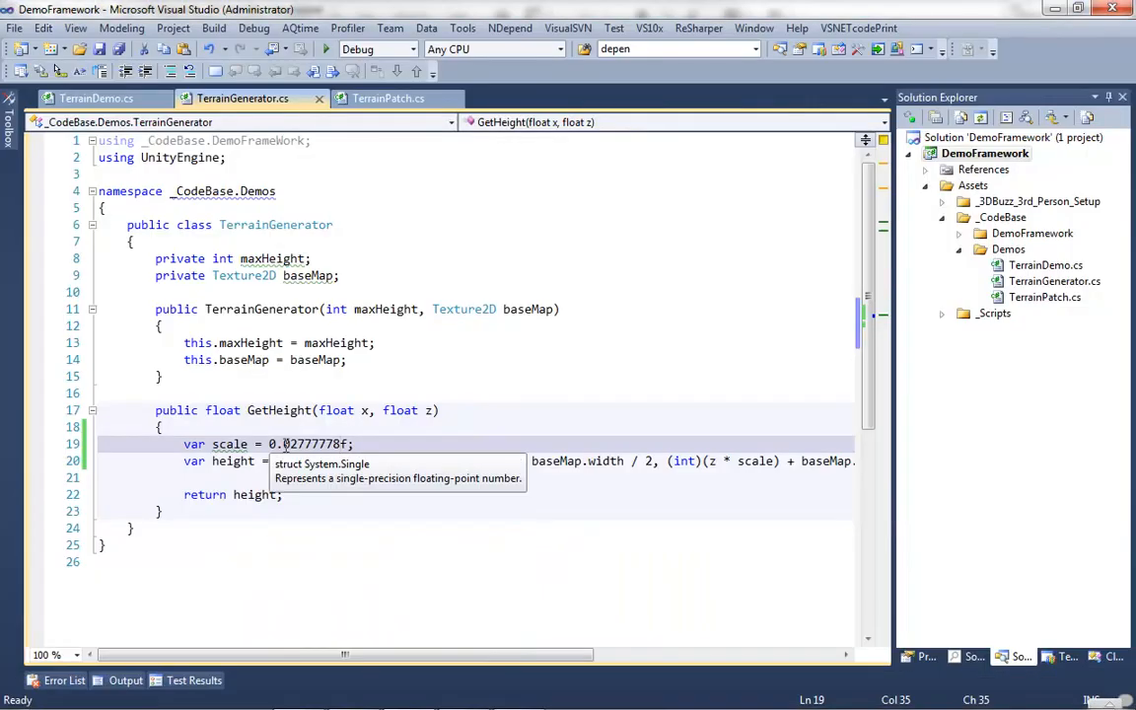
drag(283, 444, 349, 444)
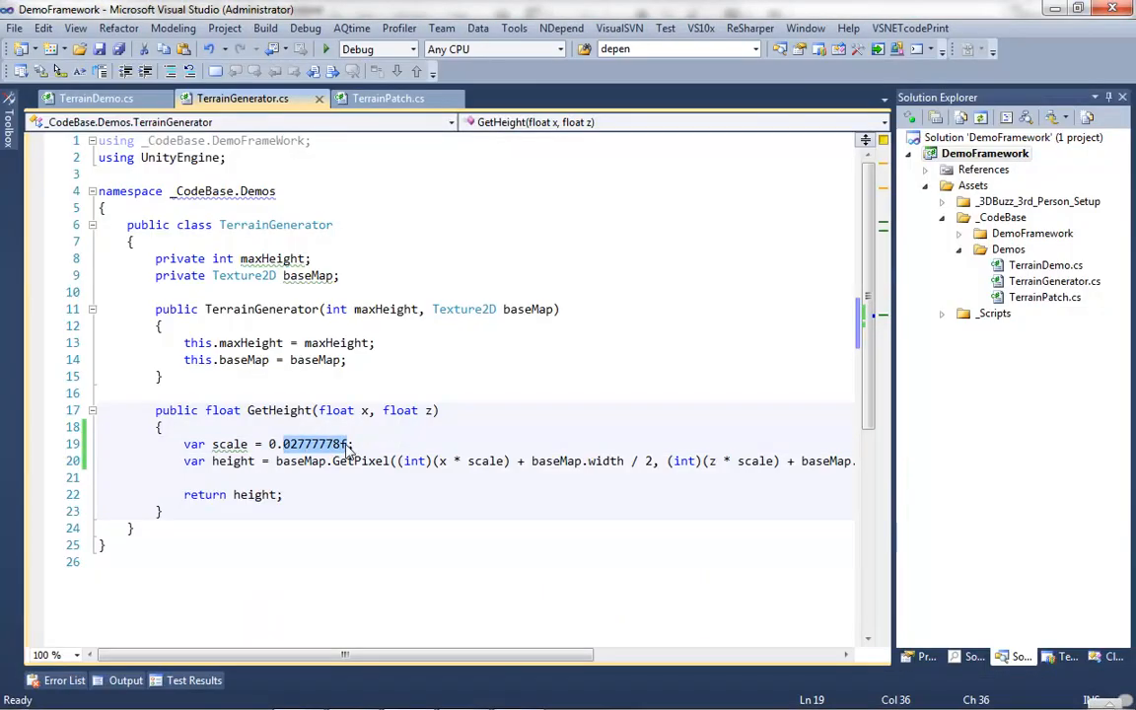
key(BackSpace)
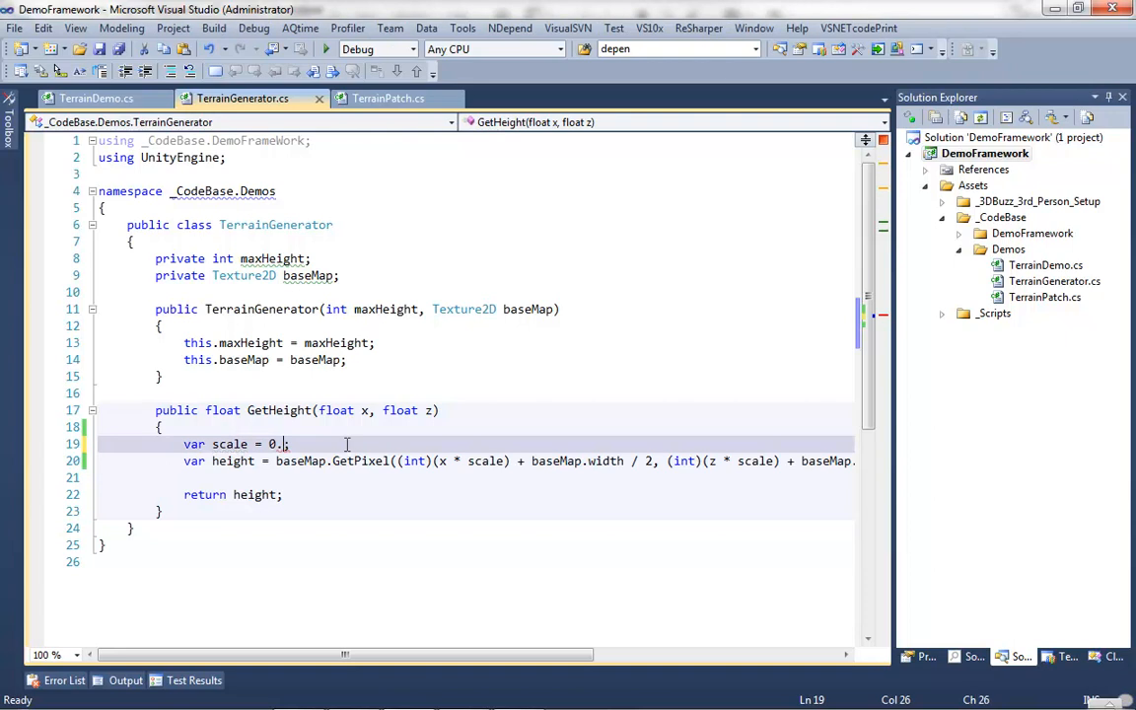
key(BackSpace)
key(BackSpace)
text(0.)
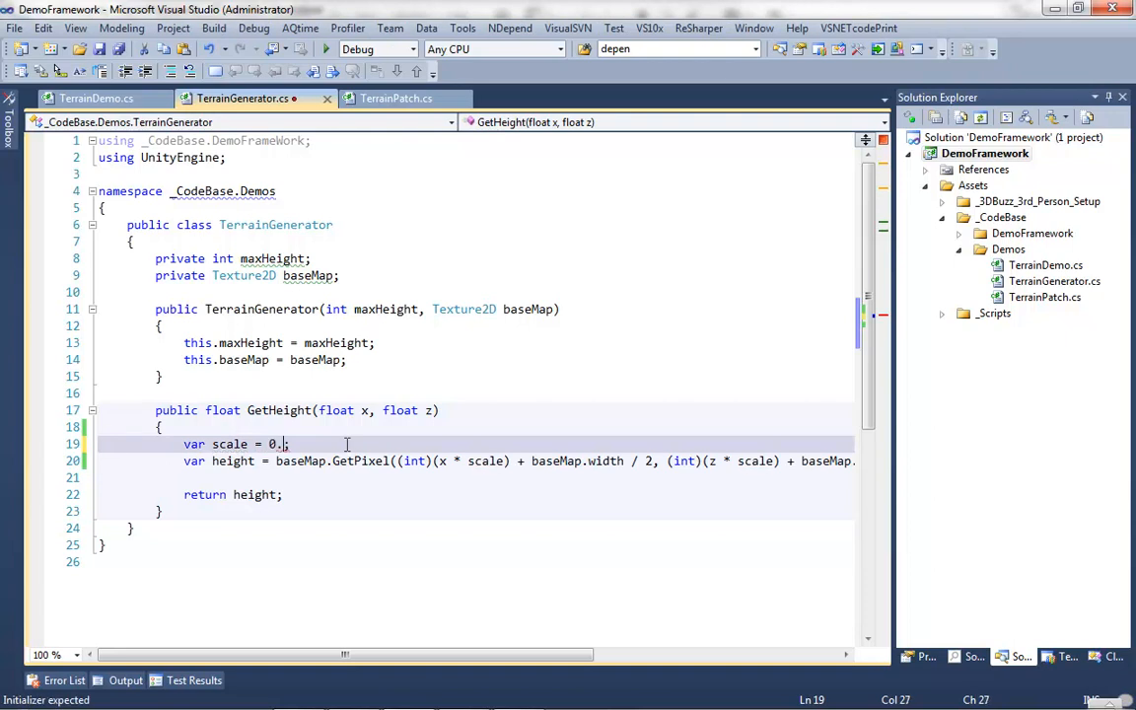
text(5f)
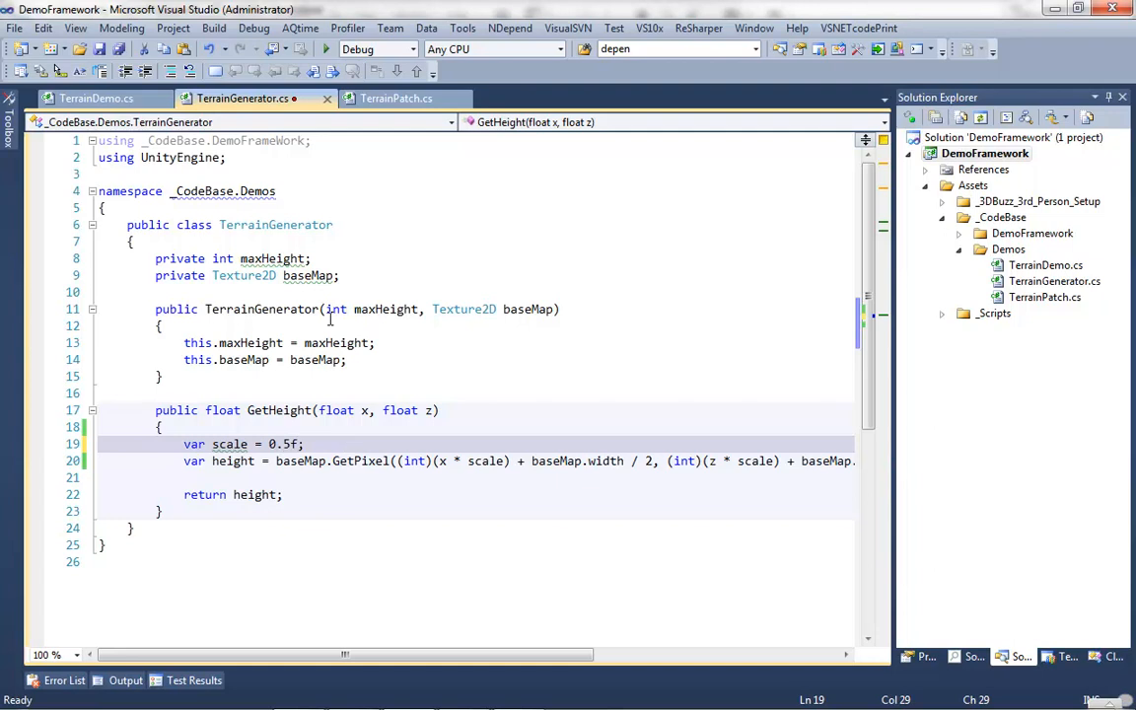
Set the MaxHeight constant in TerrainPatch.cs to 1024 and build the solution
click(395, 99)
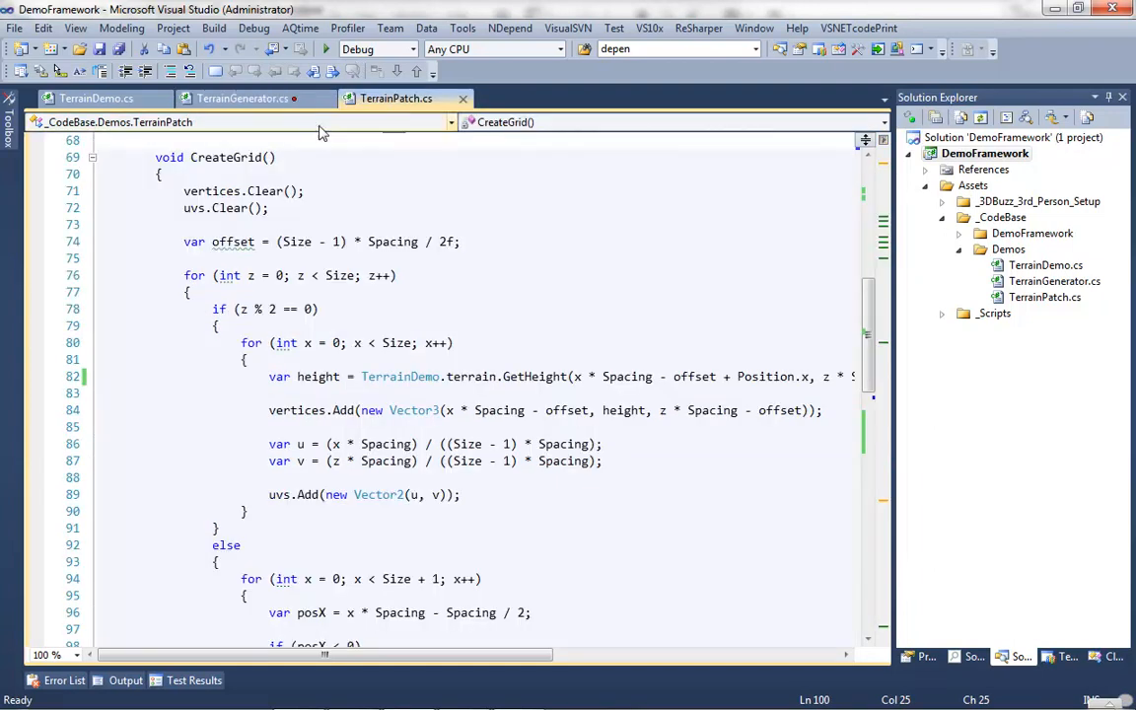
click(397, 210)
scroll(398, 217, up, 7)
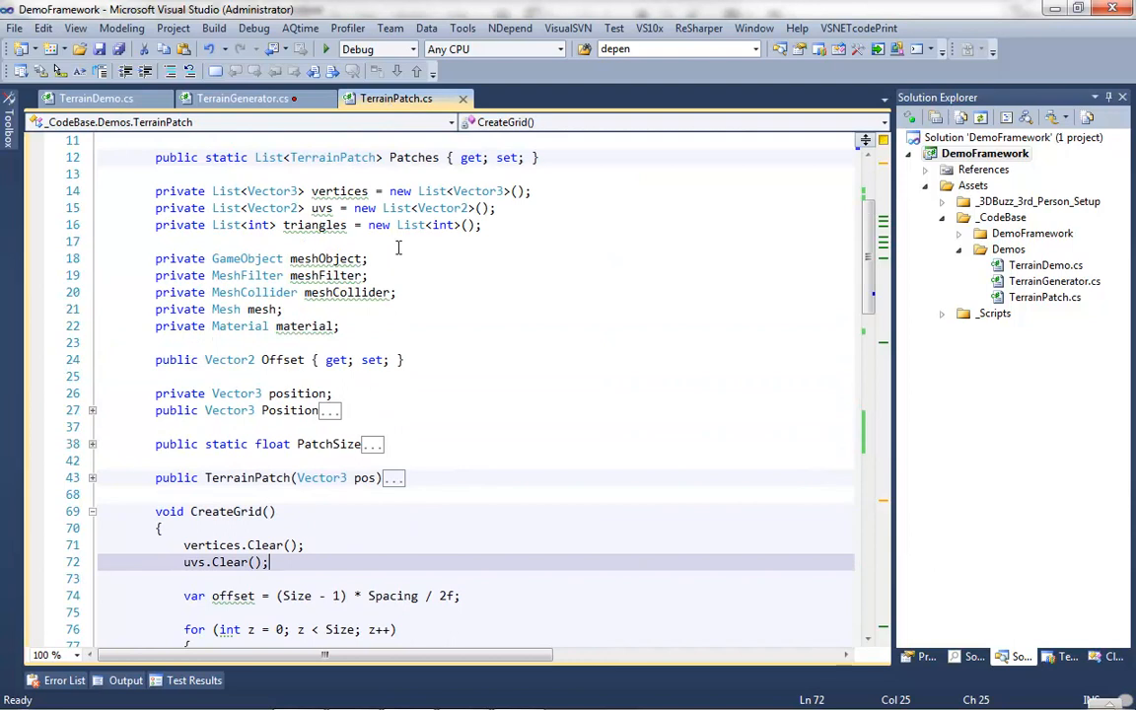
scroll(398, 249, up, 3)
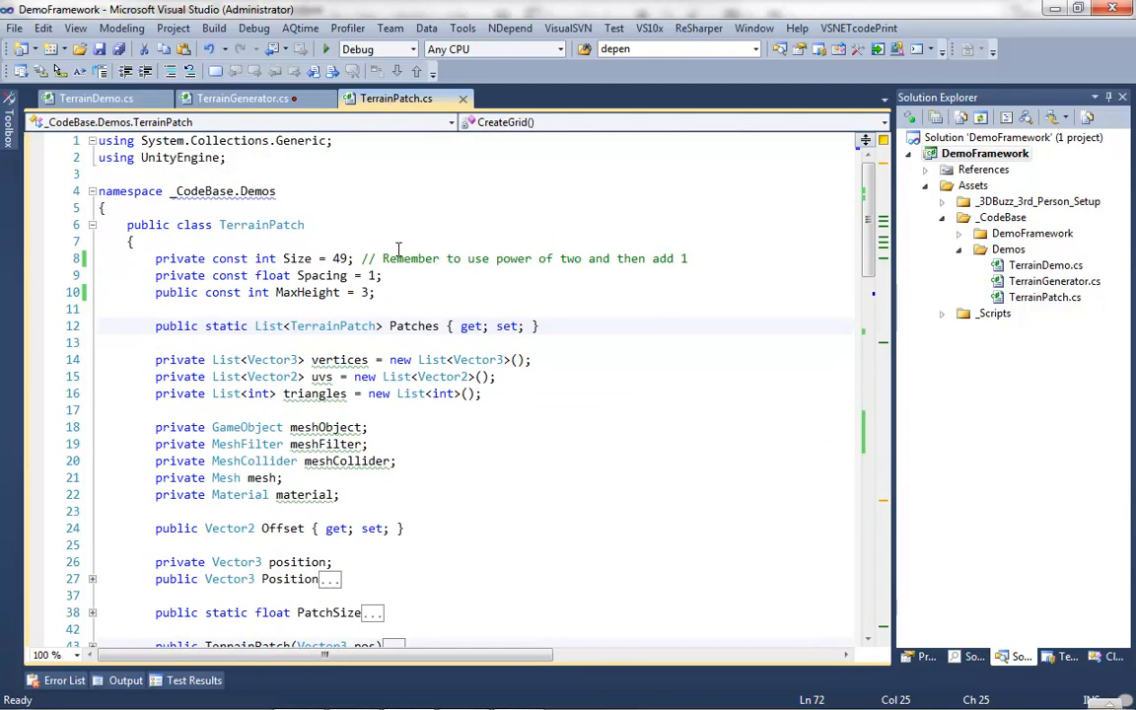
click(367, 293)
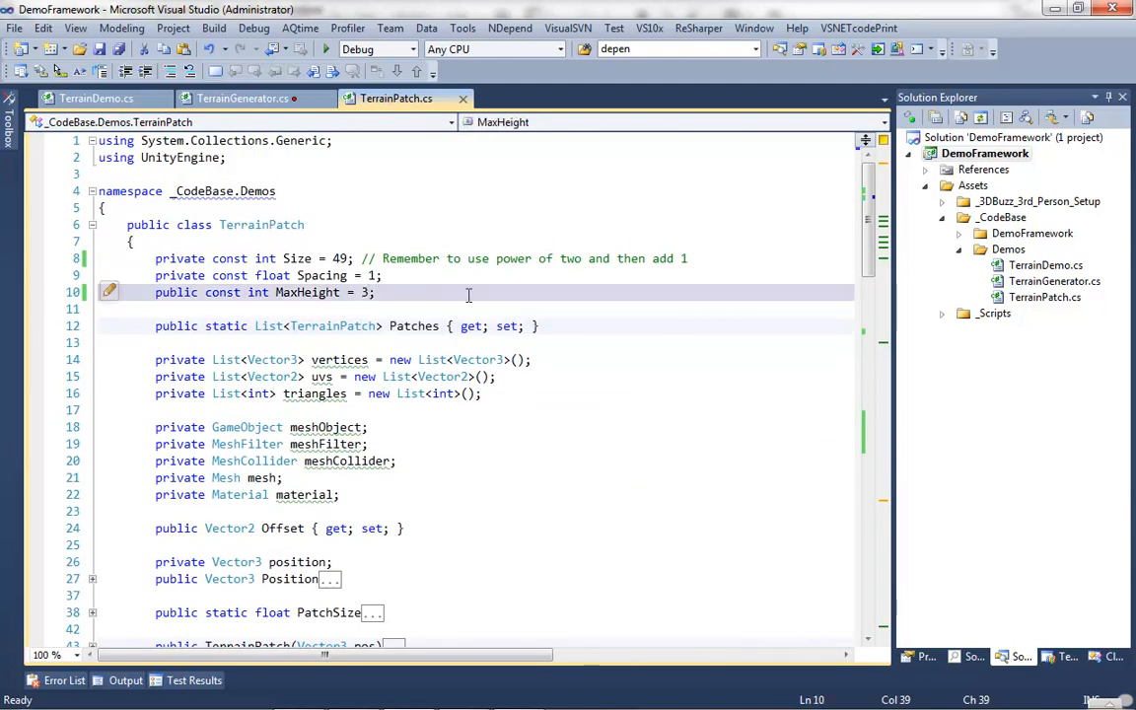
key(BackSpace)
text(10)
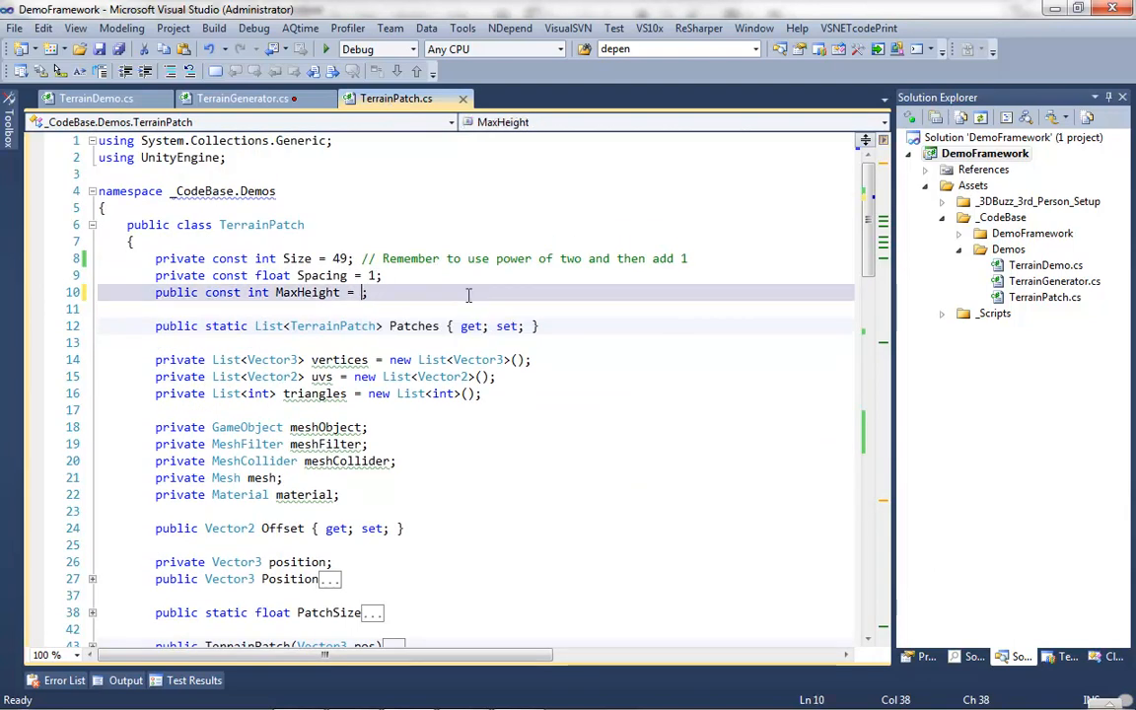
text(24)
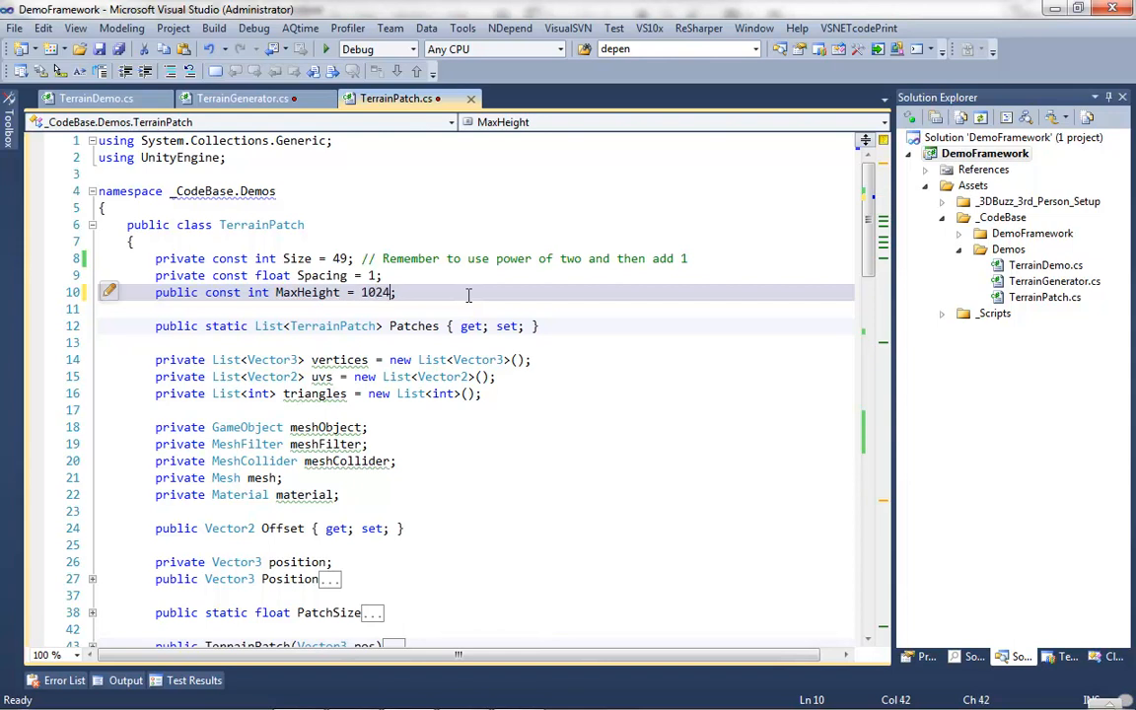
key(ctrl+shift+b)
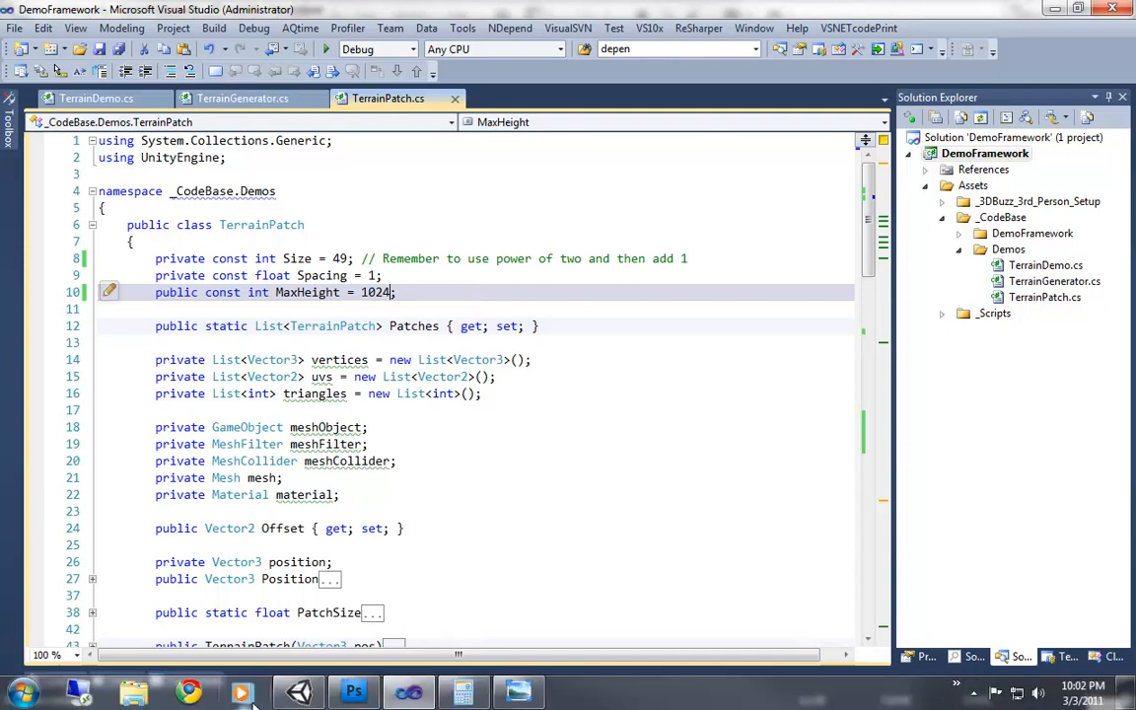
Switch to Unity, play the demo scene, inspect the generated terrain in the Scene view, and stop playback
click(299, 692)
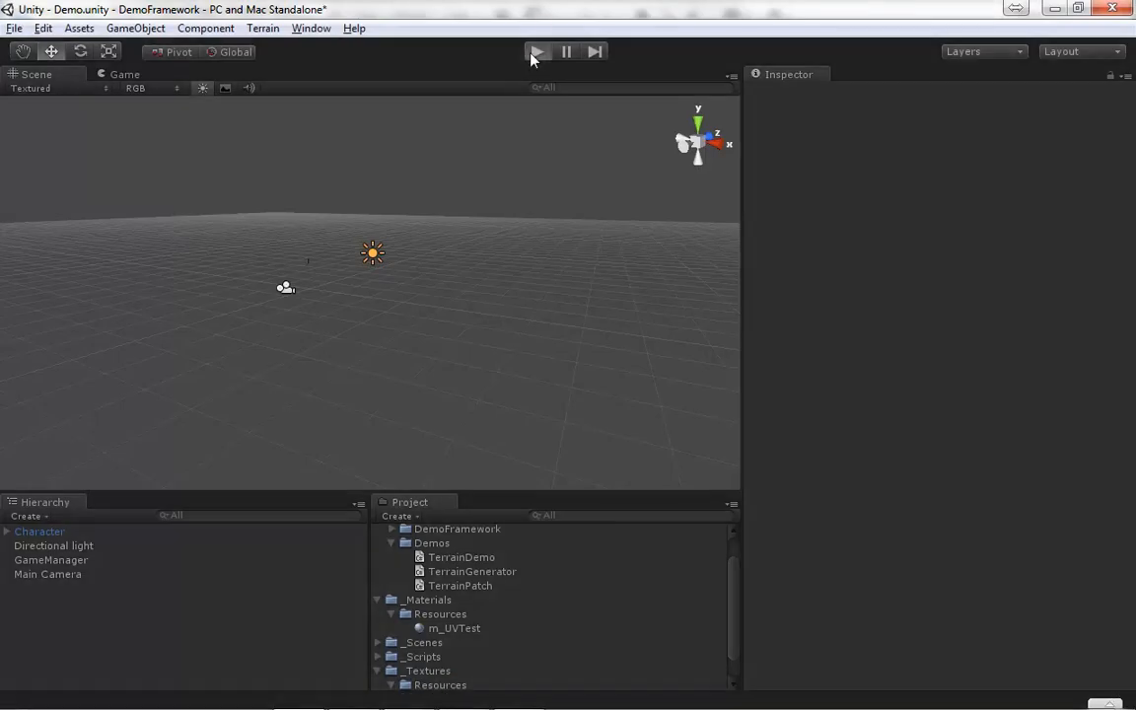
click(533, 53)
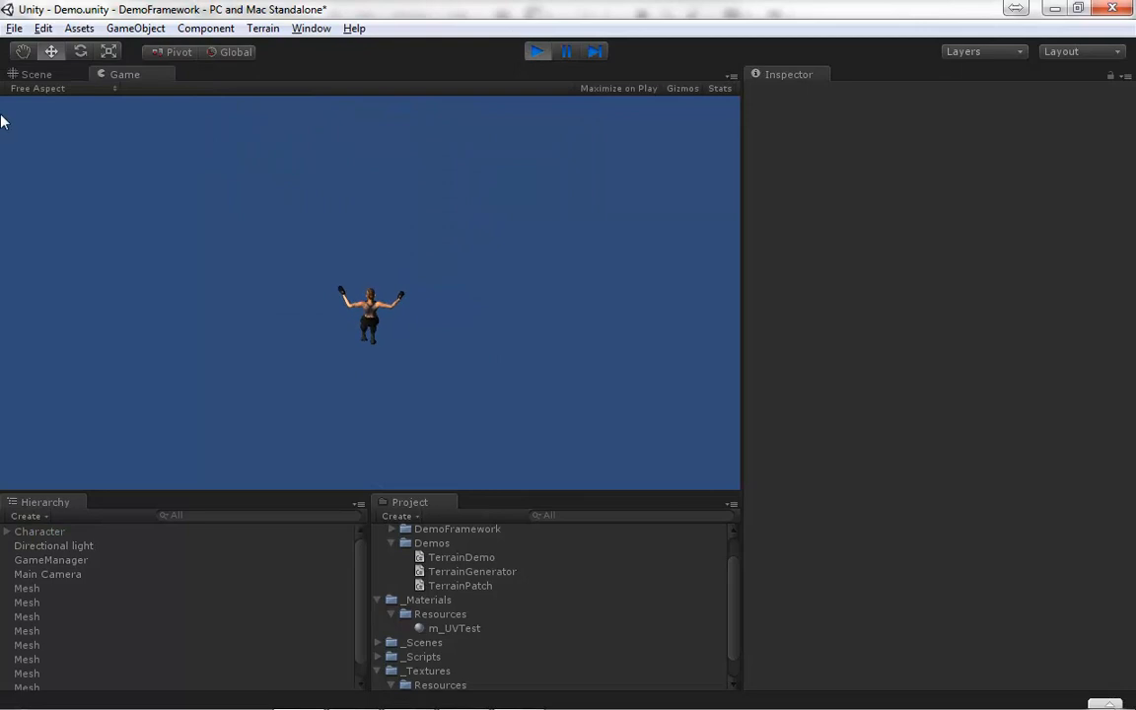
click(40, 73)
drag(467, 269, 334, 171)
key(w)
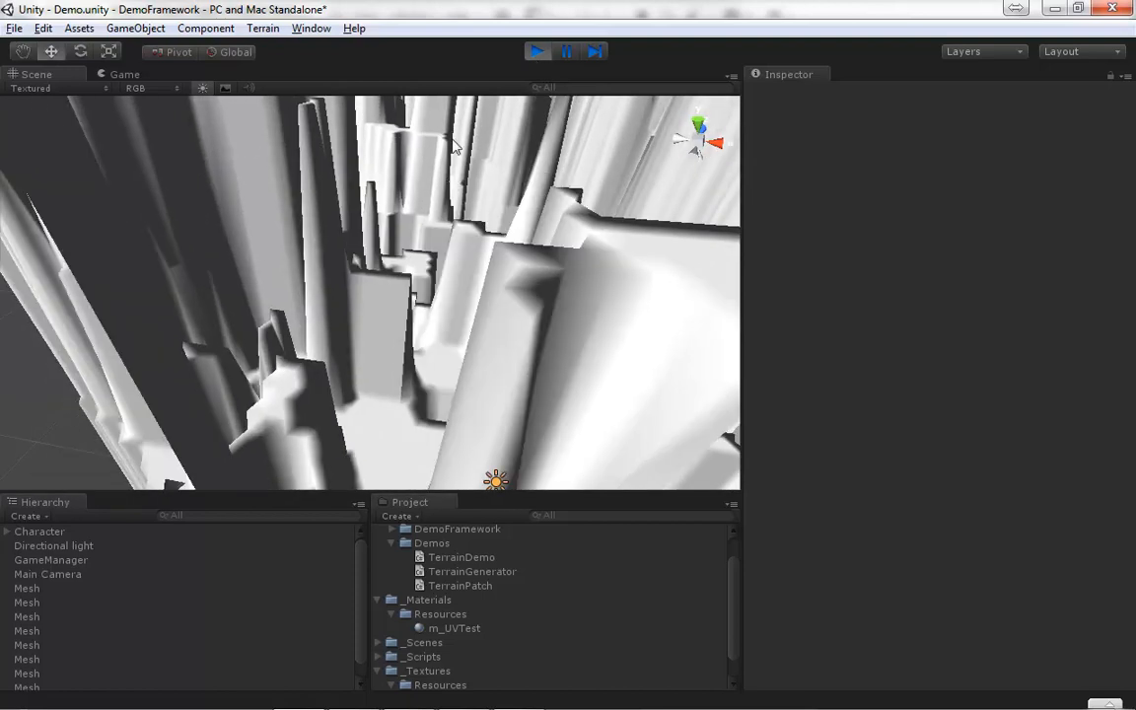
click(531, 56)
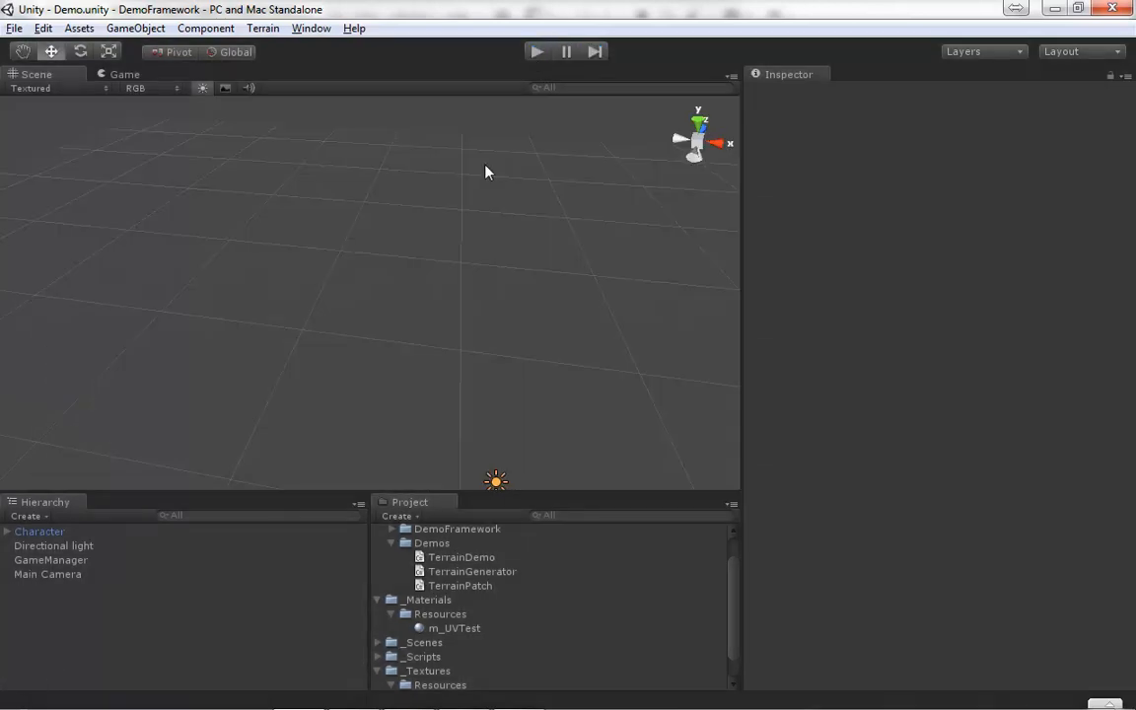
Switch to Visual Studio and set the MaxHeight constant in TerrainPatch.cs to 512
mouse_move(426, 705)
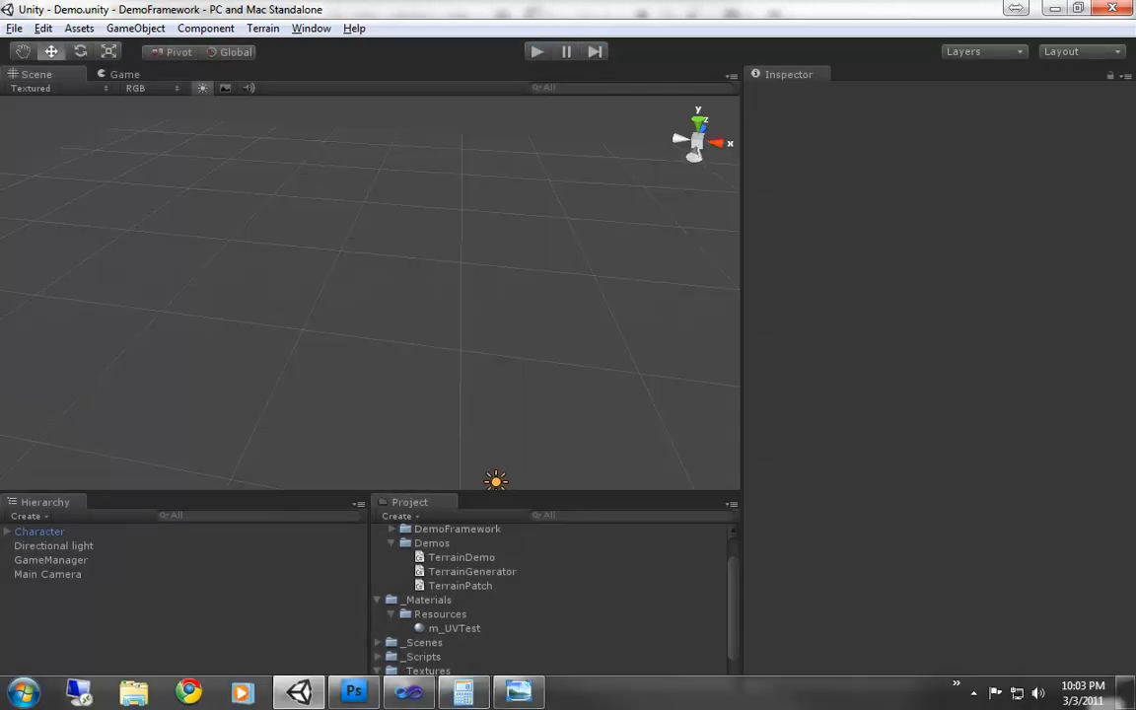
click(407, 690)
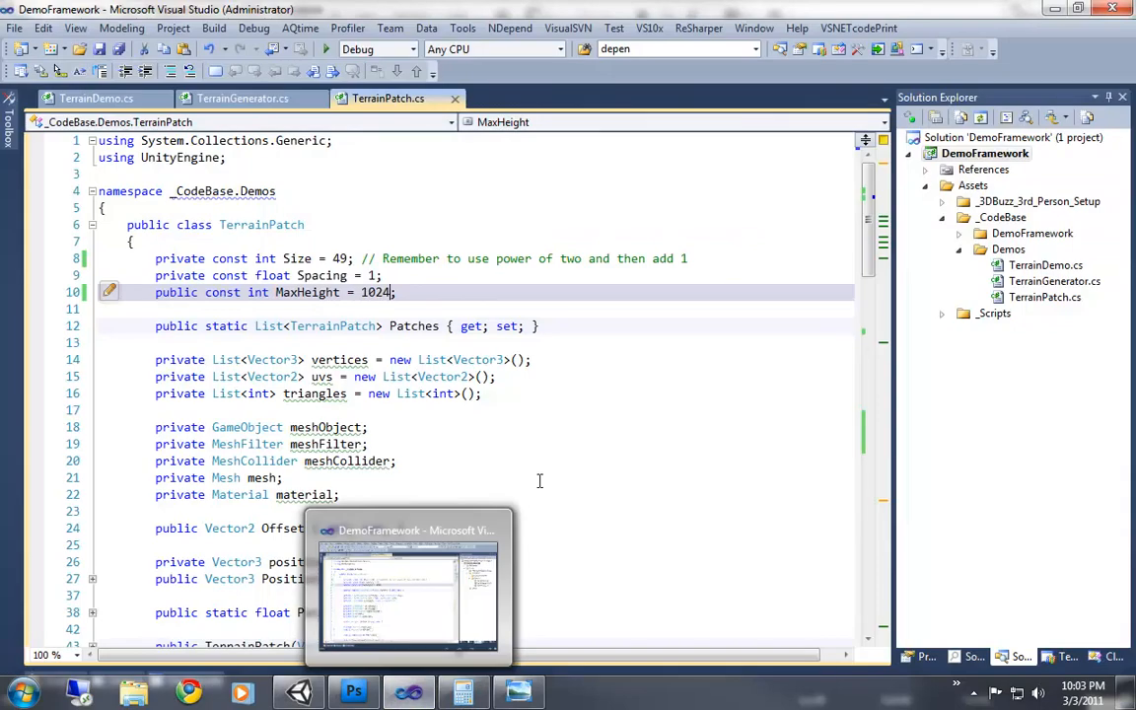
double_click(375, 296)
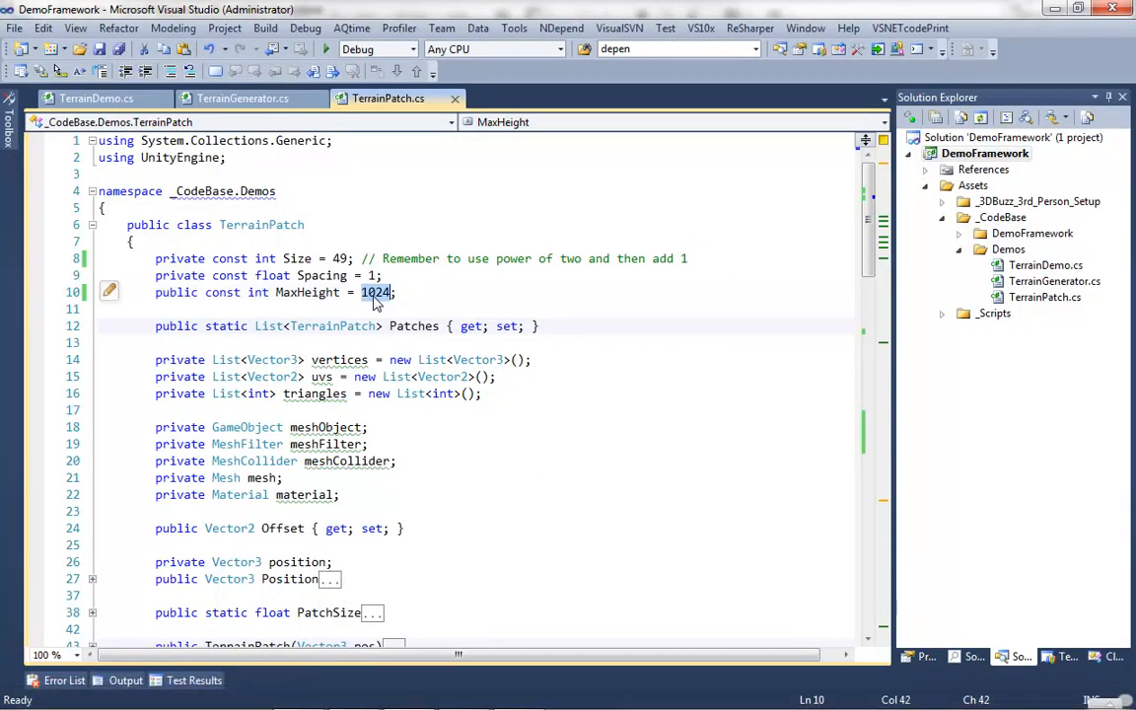
text(512)
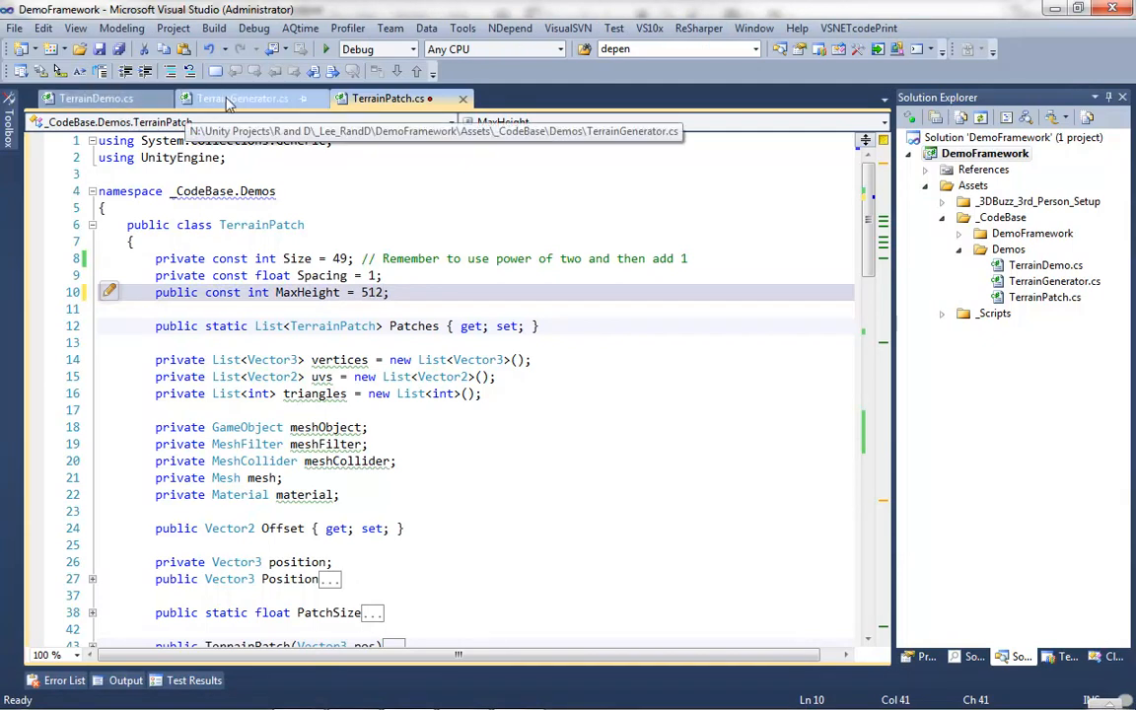
Set the scale variable in TerrainGenerator's GetHeight method to 0.05f and build the solution
click(228, 102)
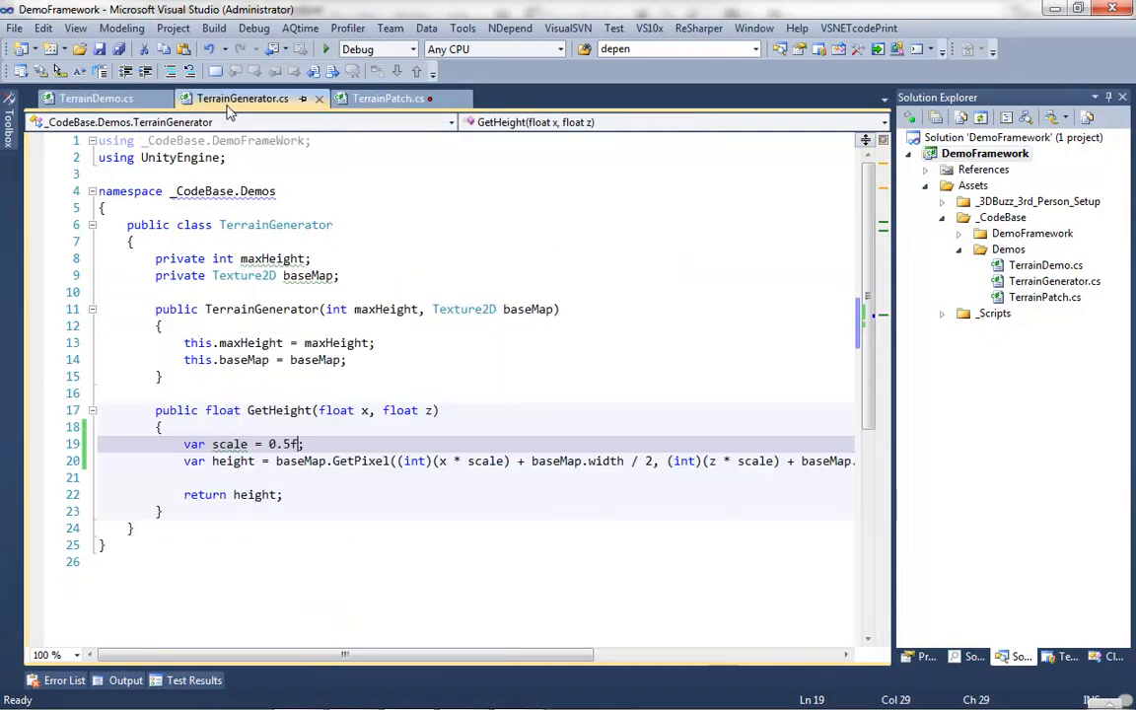
click(290, 446)
text(0)
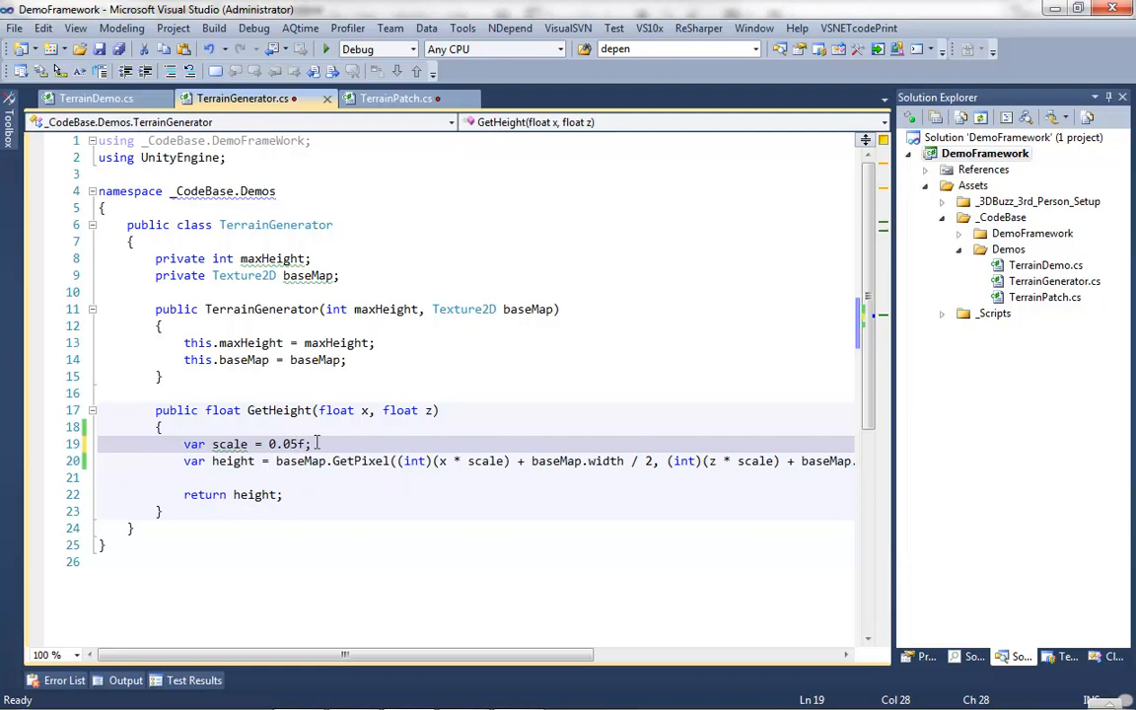
key(ctrl+shift+b)
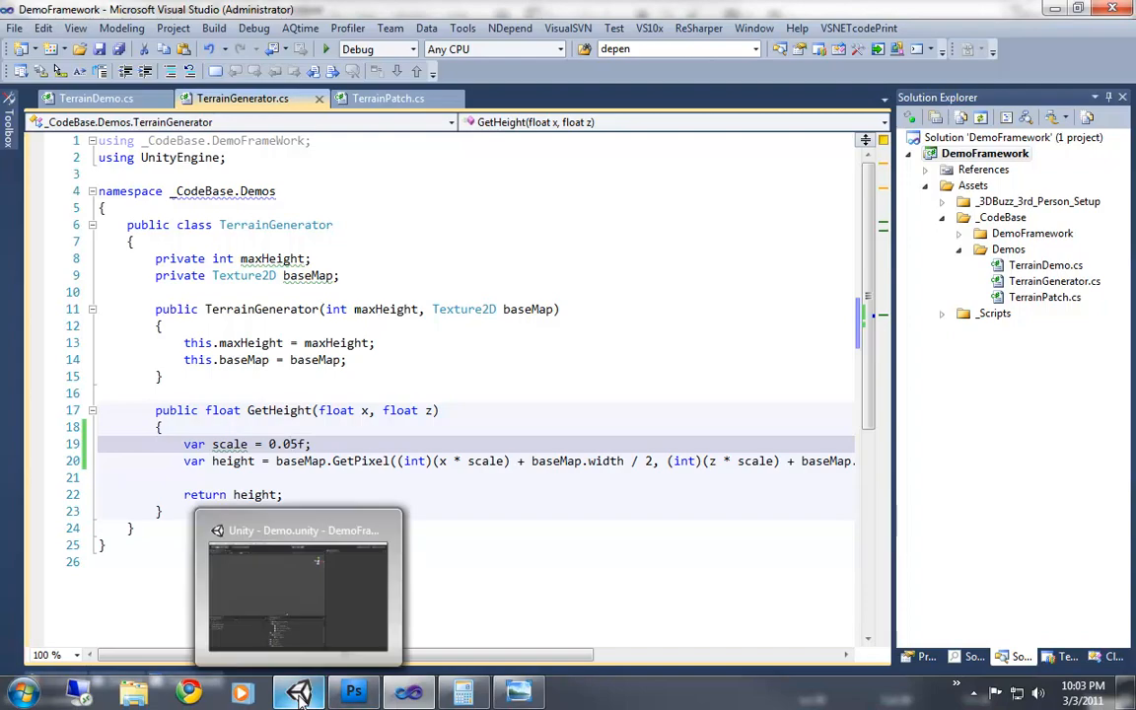
Switch to Unity, play the demo scene, examine the terrain's height steps from several angles in the Scene view, and stop playback
click(299, 694)
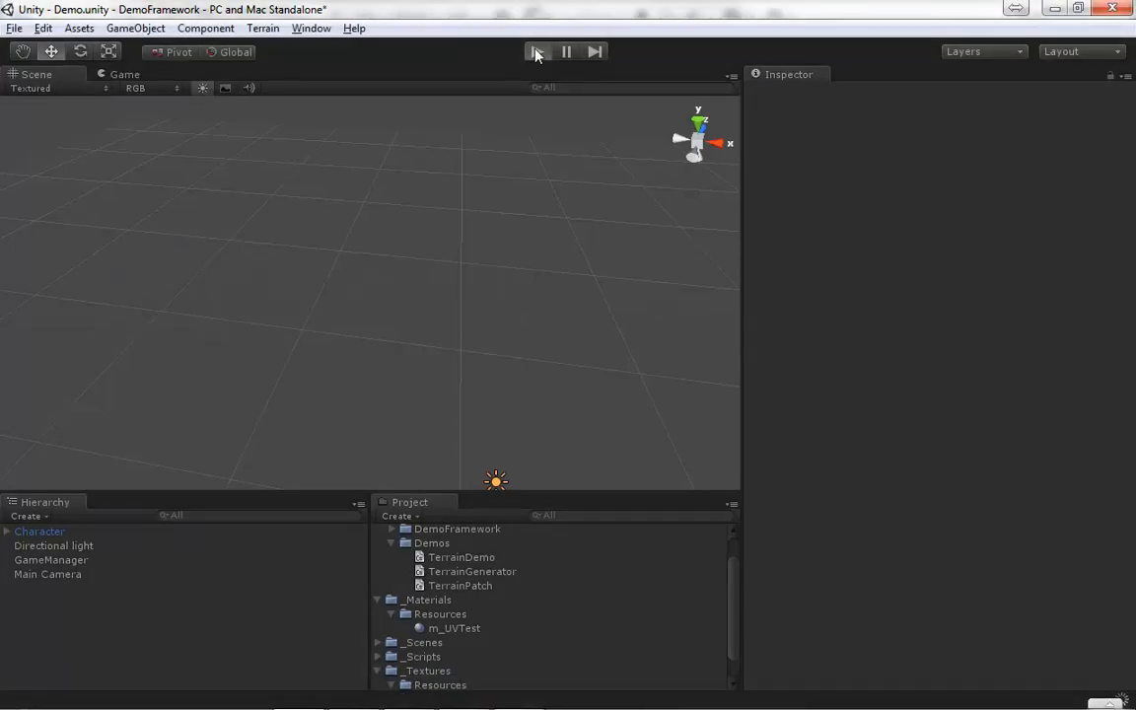
click(537, 53)
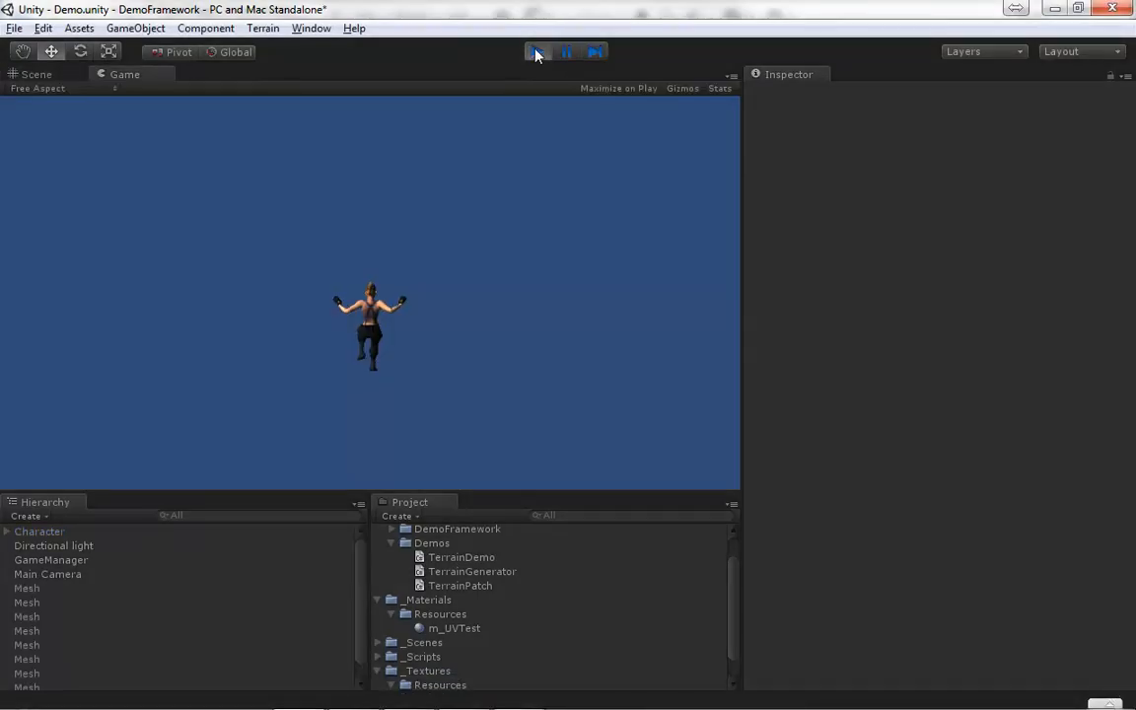
click(36, 76)
drag(395, 405, 377, 454)
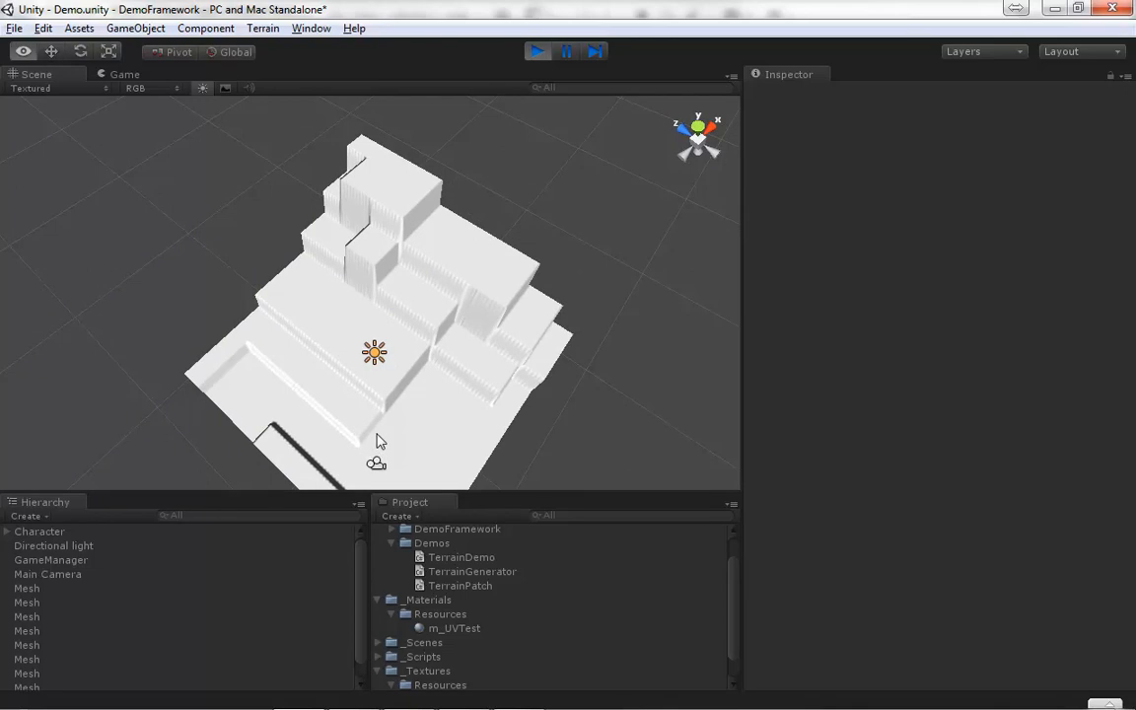
drag(380, 440, 400, 203)
drag(359, 340, 407, 299)
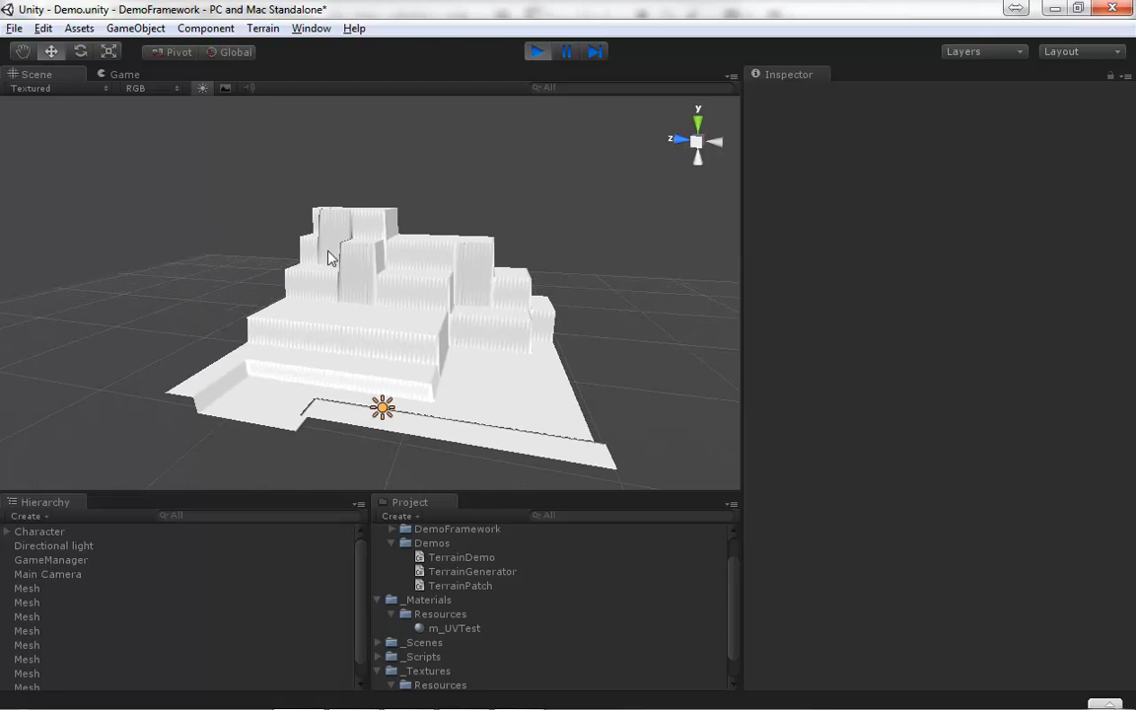
drag(517, 329, 427, 268)
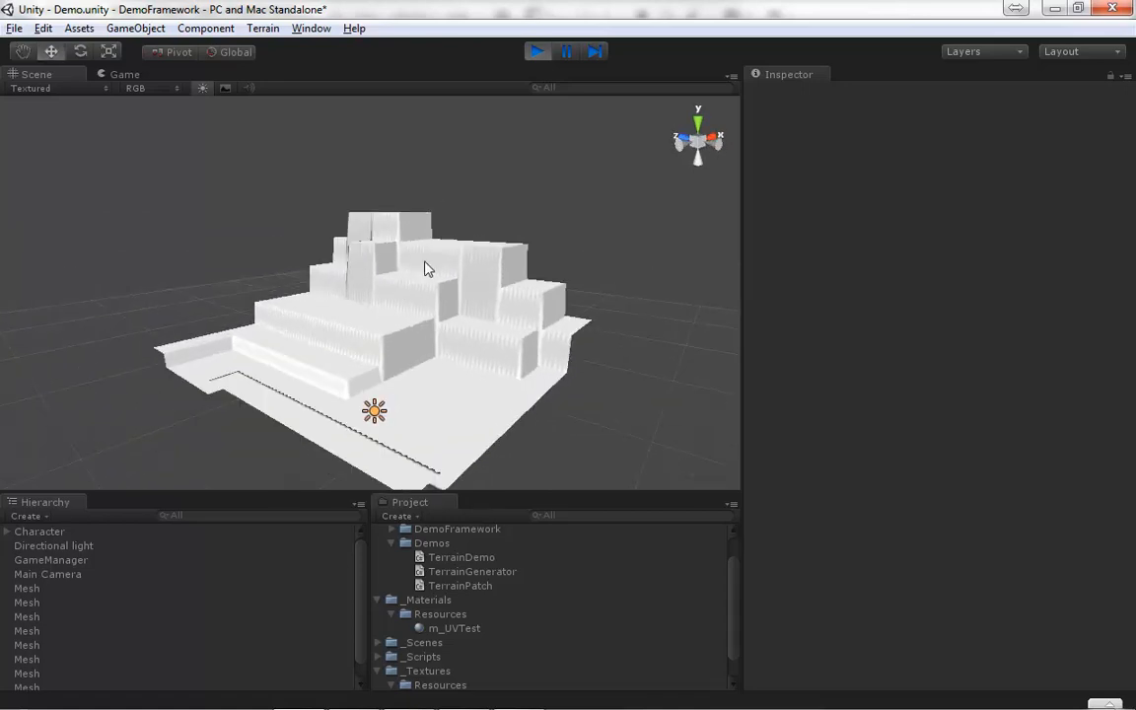
click(538, 56)
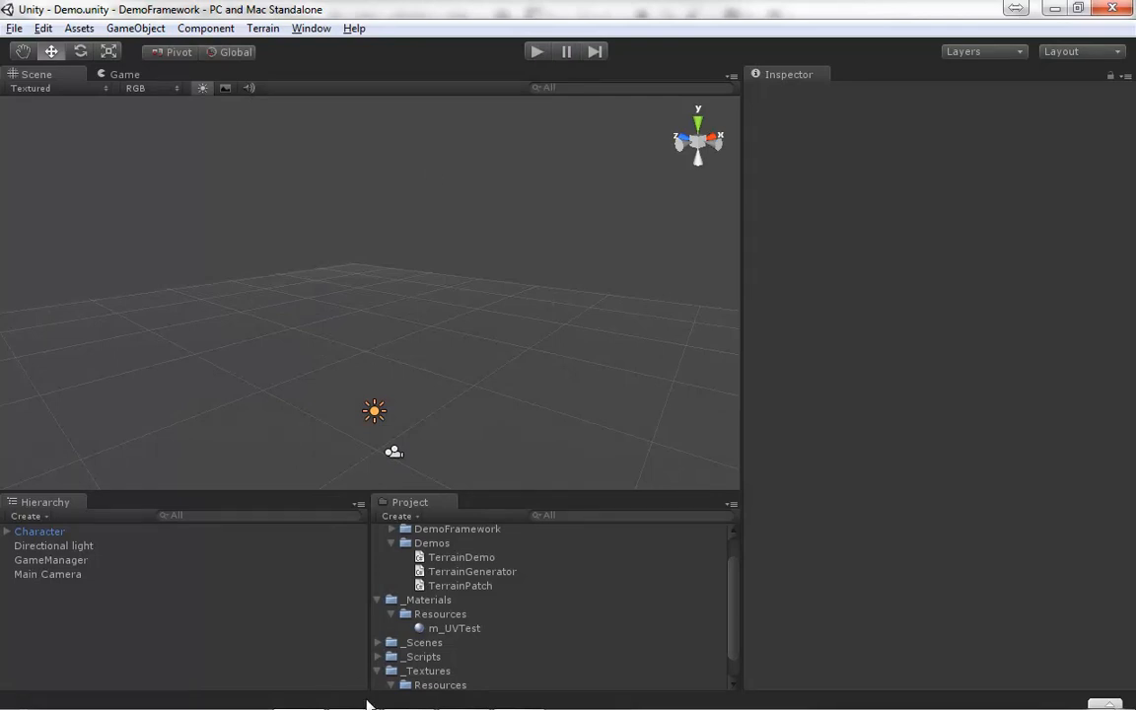
Switch to Photoshop and duplicate the Background layer of uk_original.png
mouse_move(367, 704)
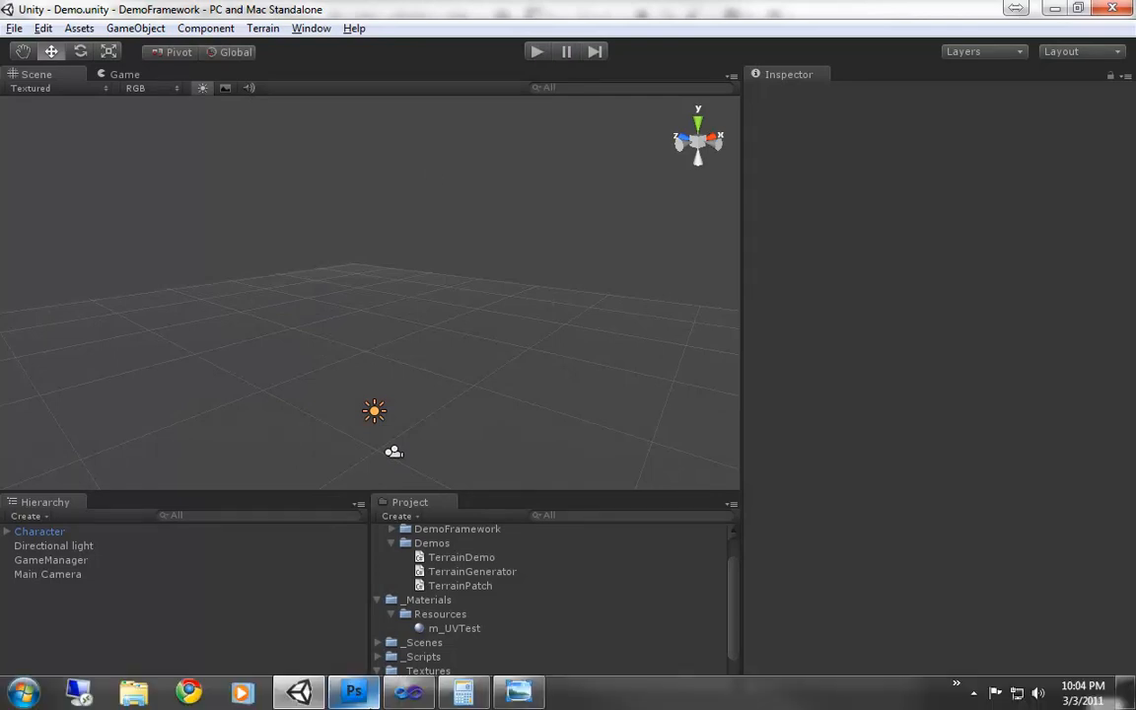
click(359, 695)
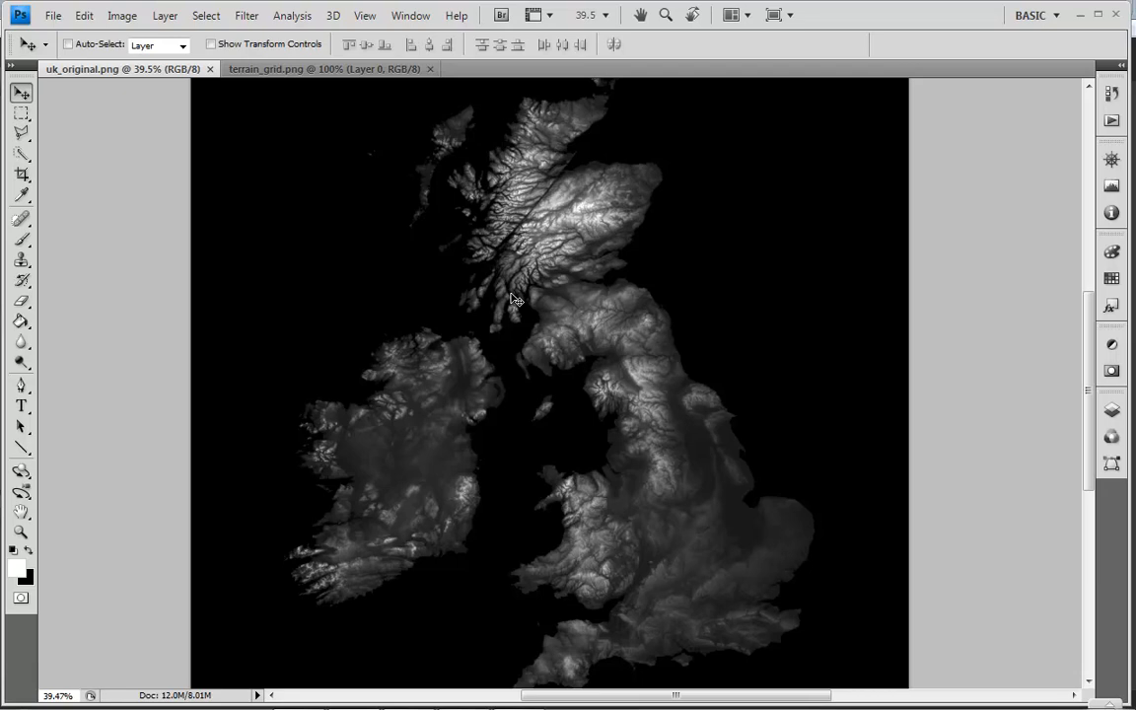
click(1114, 412)
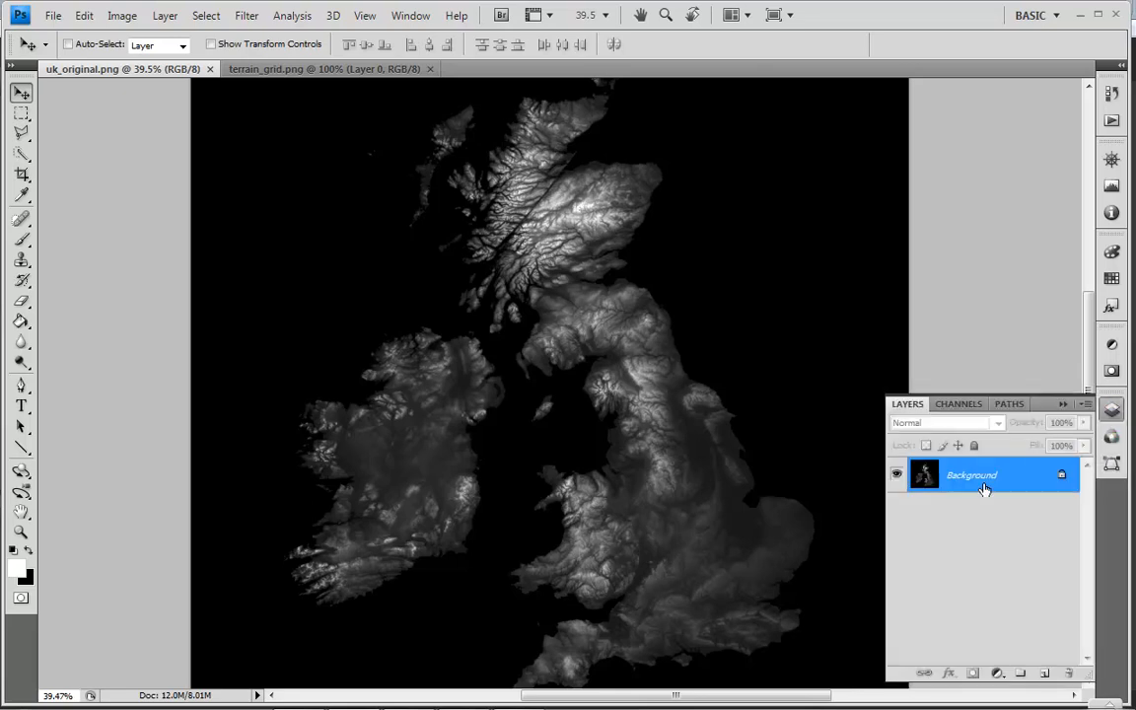
key(ctrl+j)
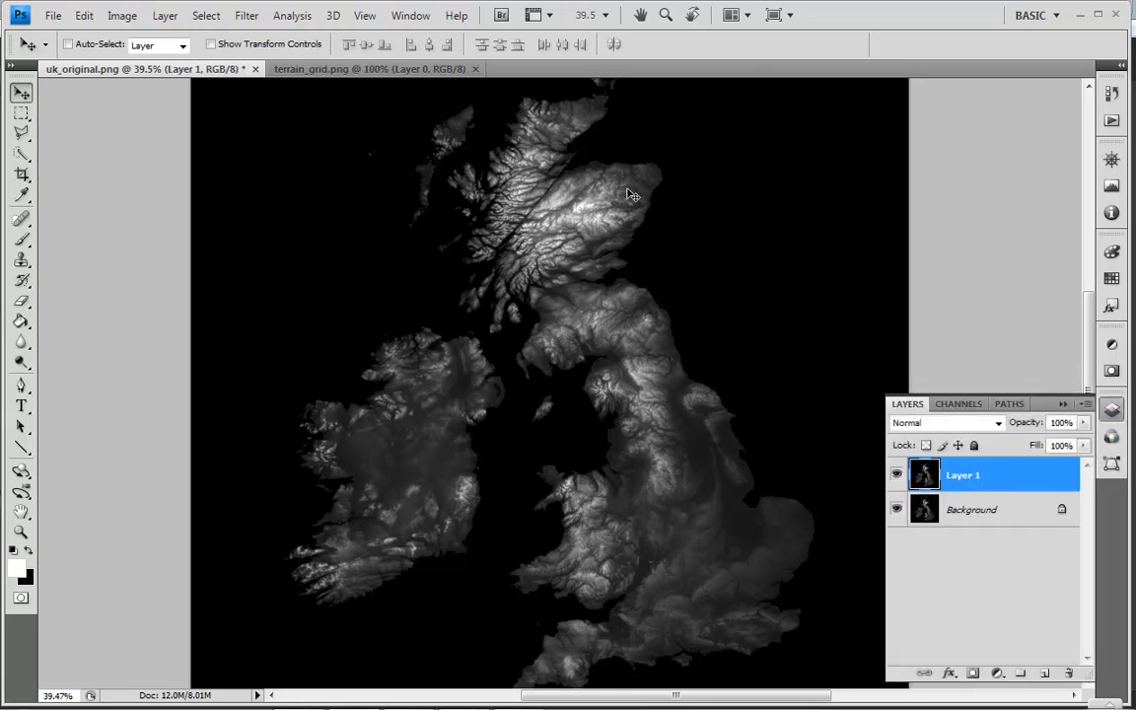
Apply a Gaussian Blur with a radius of 5 pixels to the duplicated heightmap layer
click(248, 17)
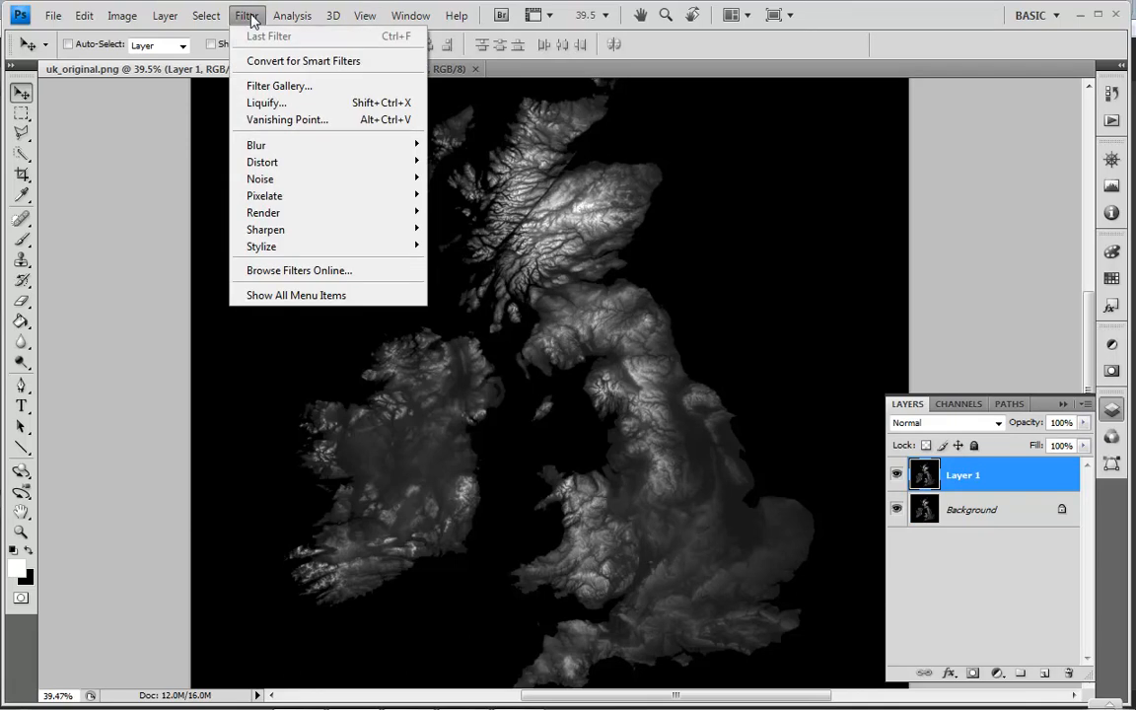
mouse_move(296, 145)
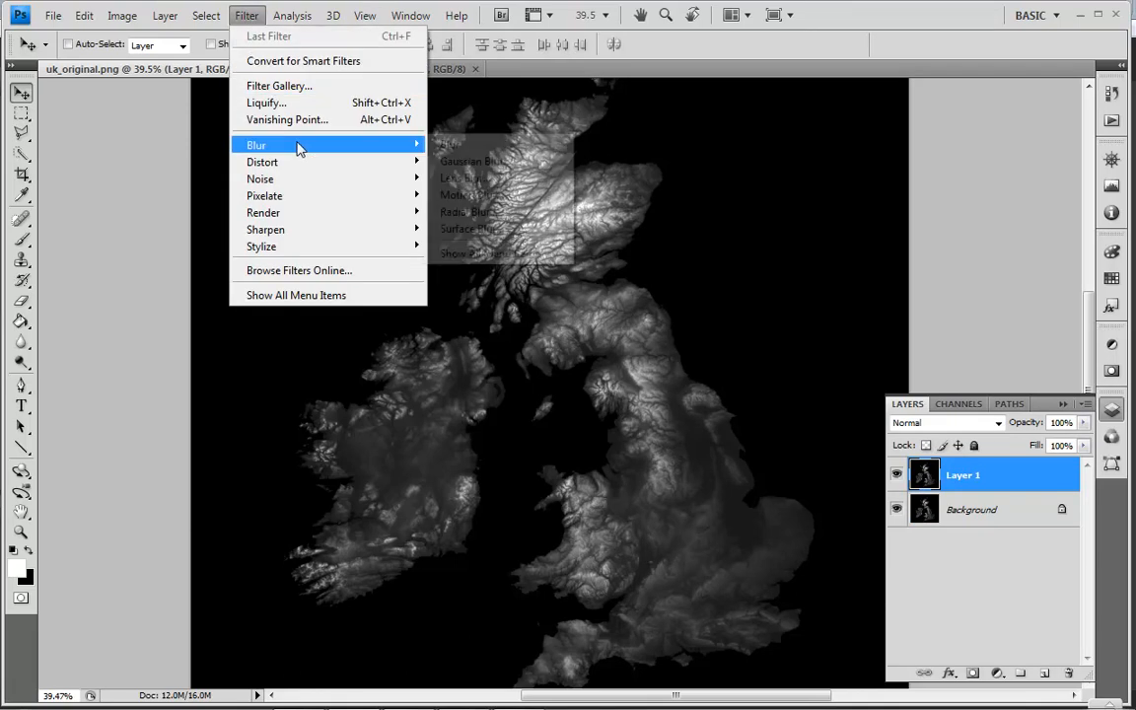
click(475, 164)
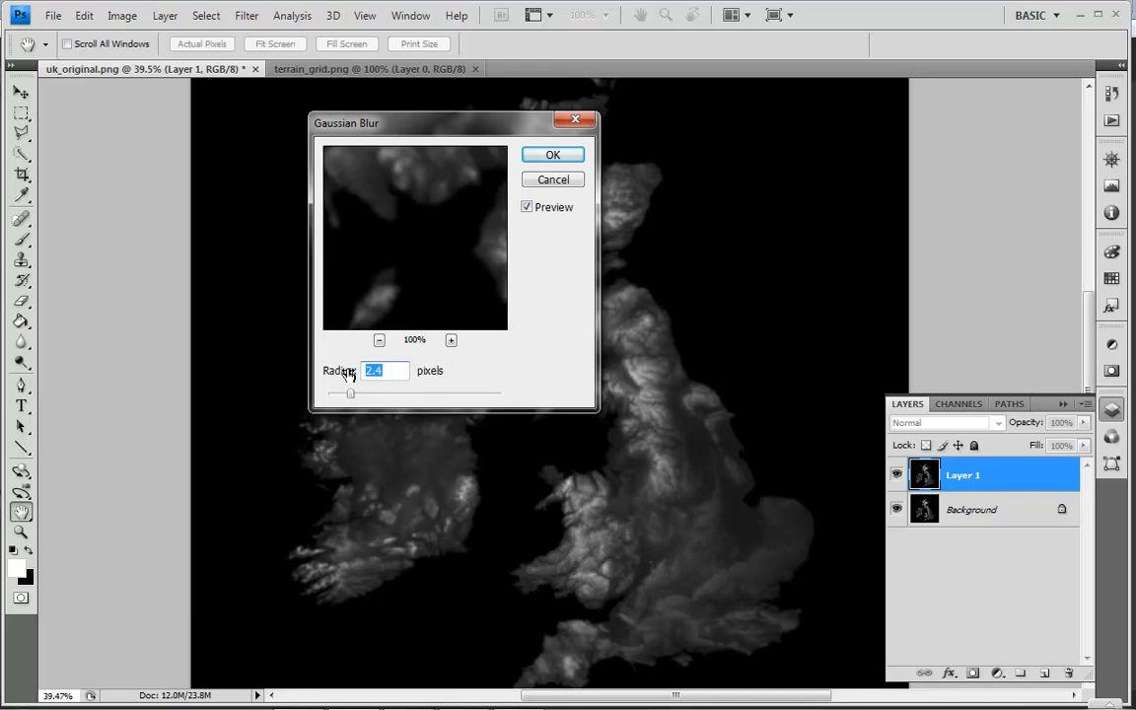
text(5)
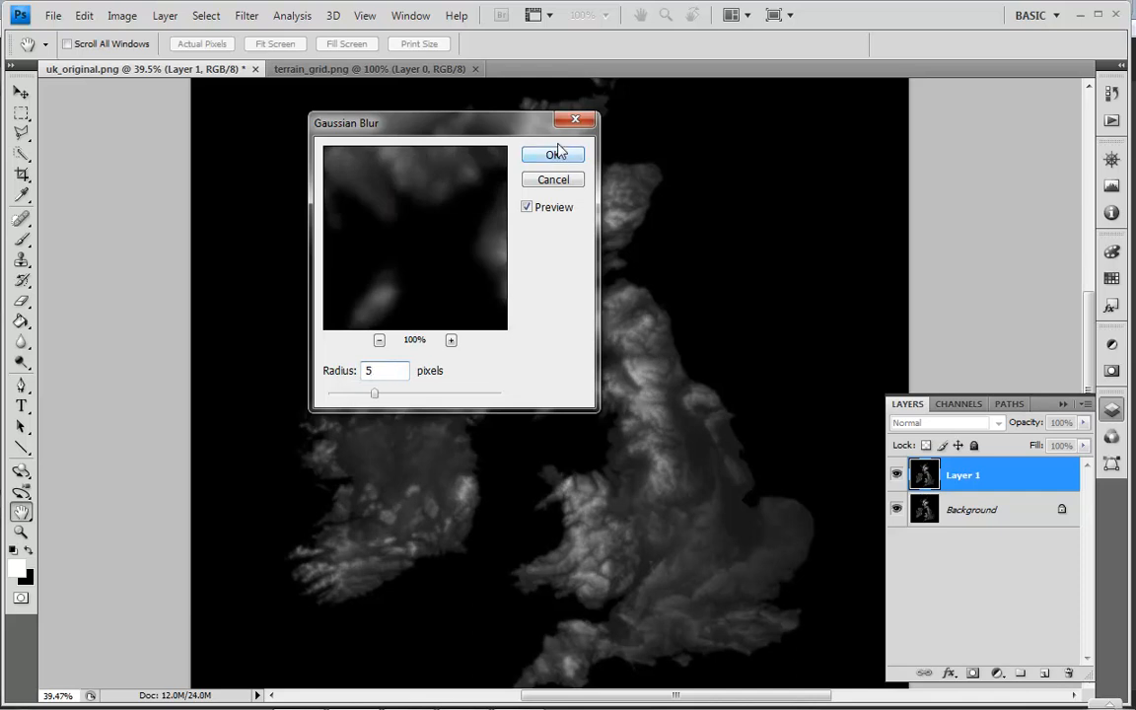
click(554, 155)
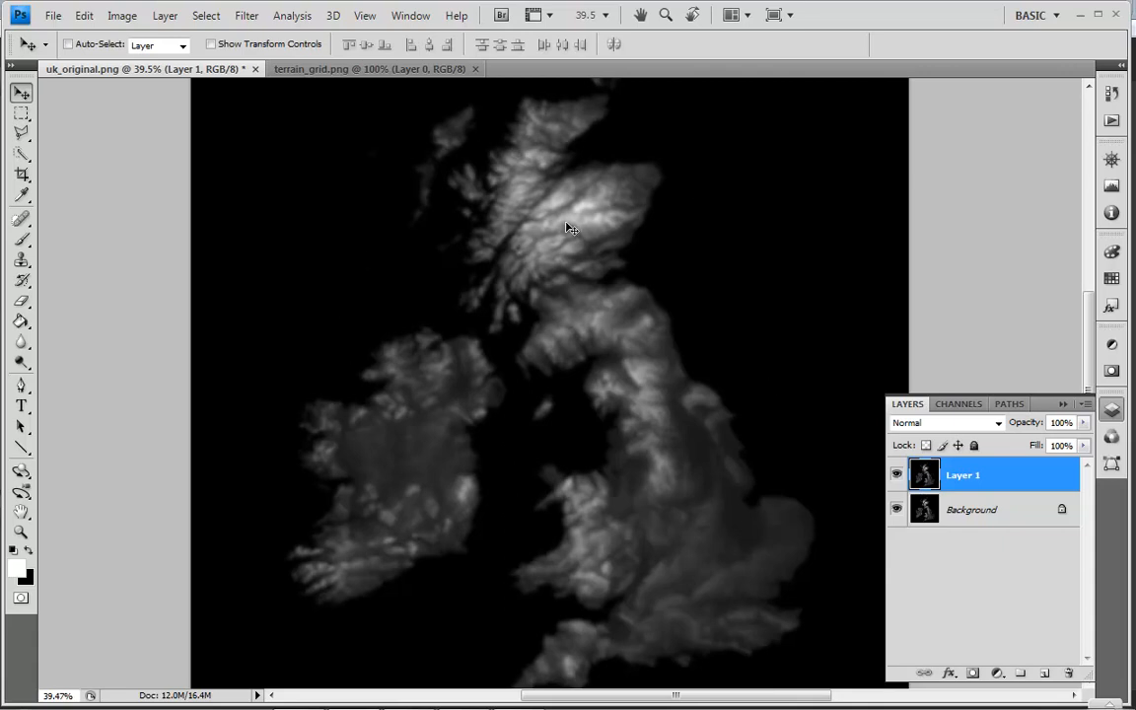
Add a Levels adjustment layer above the blurred heightmap and set its black output level to 64
click(998, 673)
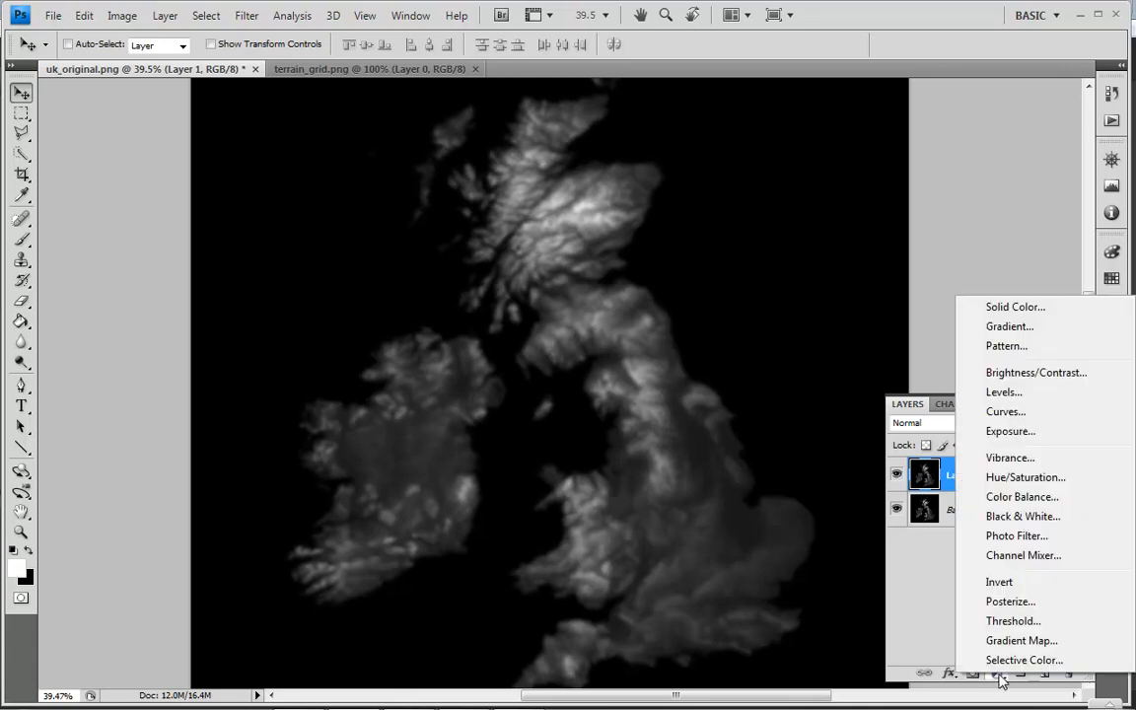
click(1004, 392)
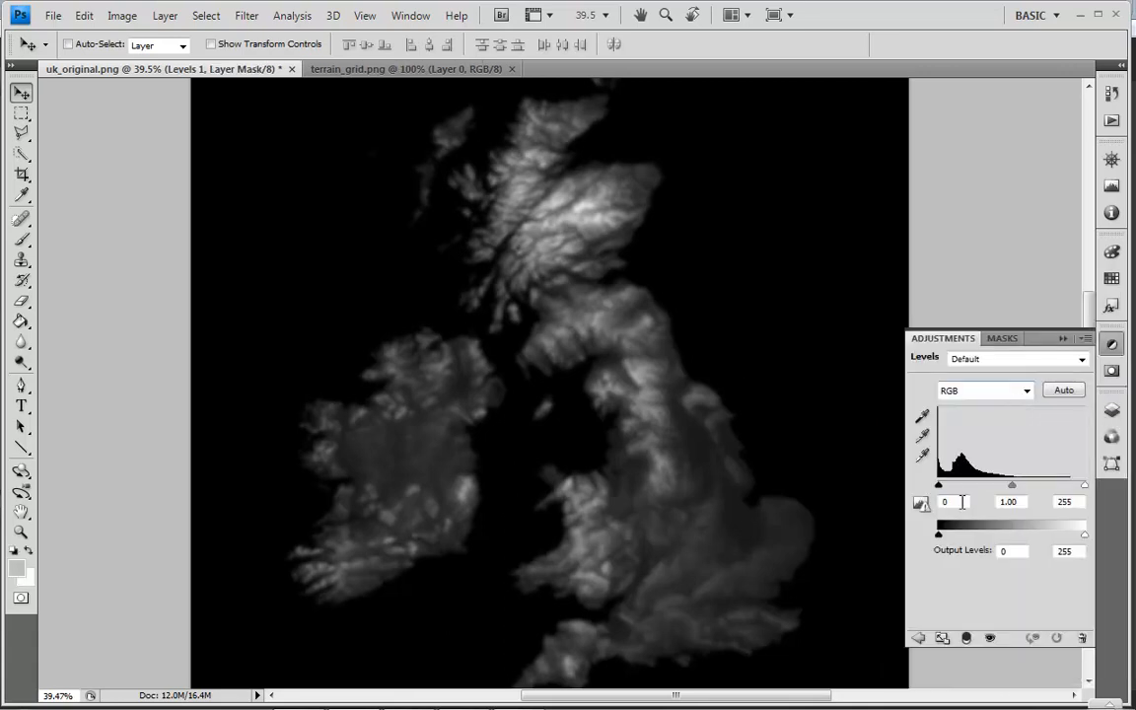
click(1001, 552)
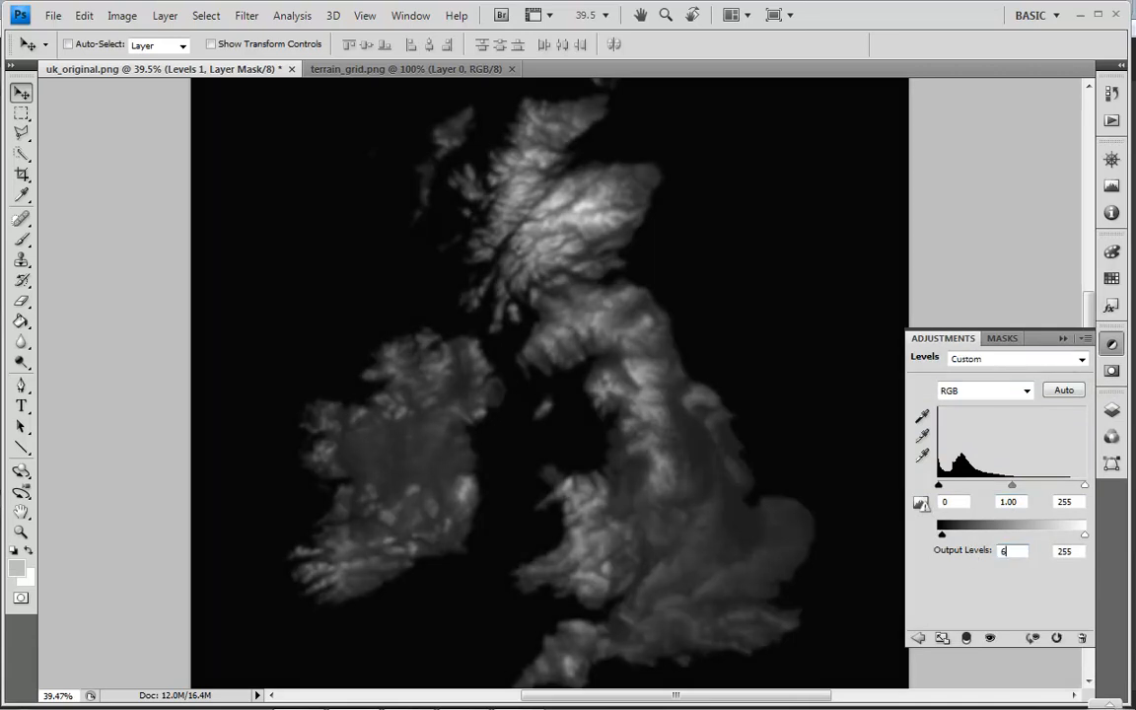
text(64)
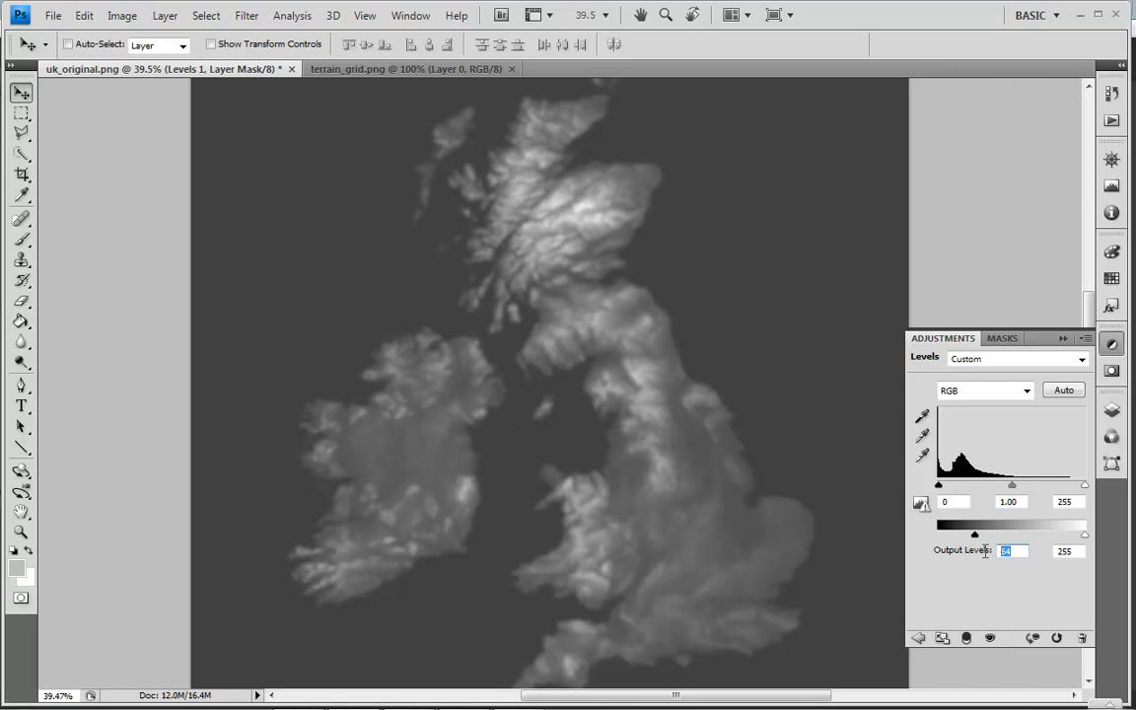
Try a black output level of 128 on the Levels adjustment, and set it back to 64
text(128)
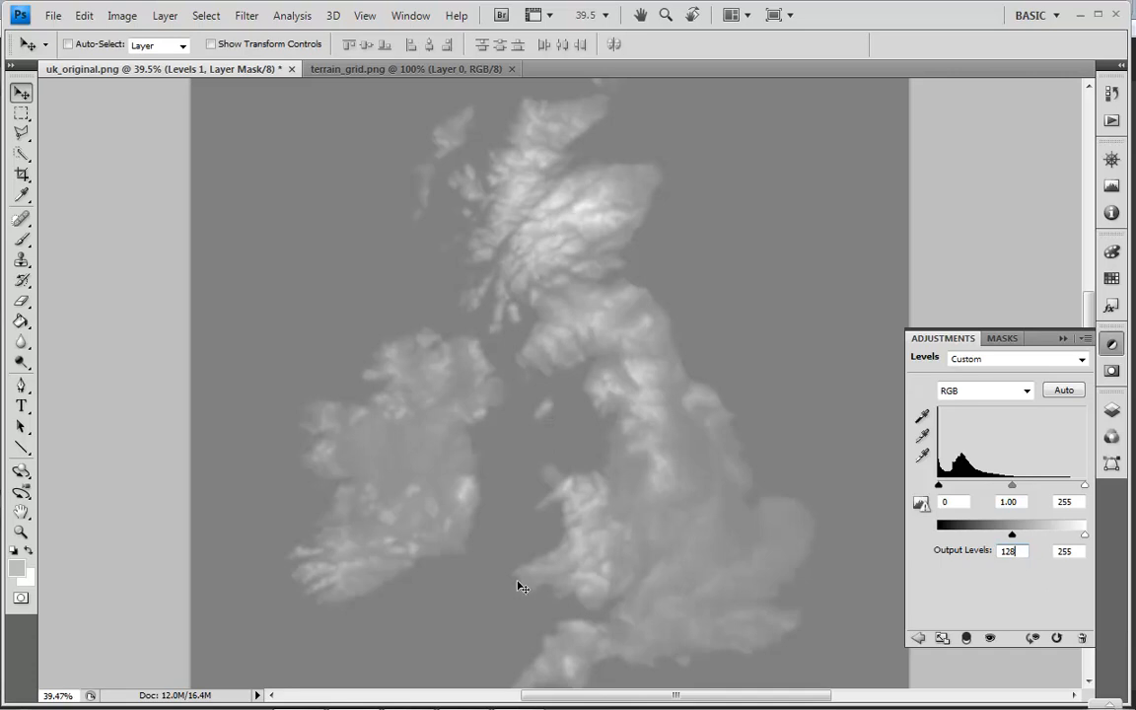
click(975, 554)
text(64)
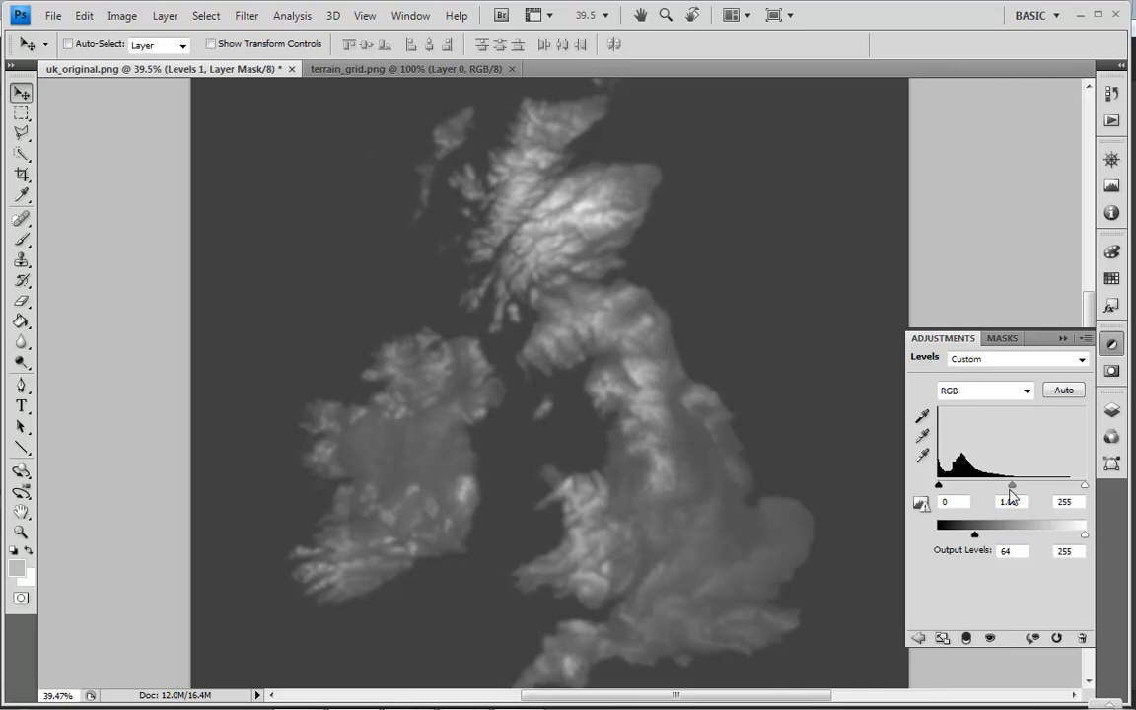
Try different midtone values on the Levels adjustment, reset the midtone to 1, and collapse the adjustment settings
drag(1013, 489, 1037, 494)
drag(1037, 493, 979, 502)
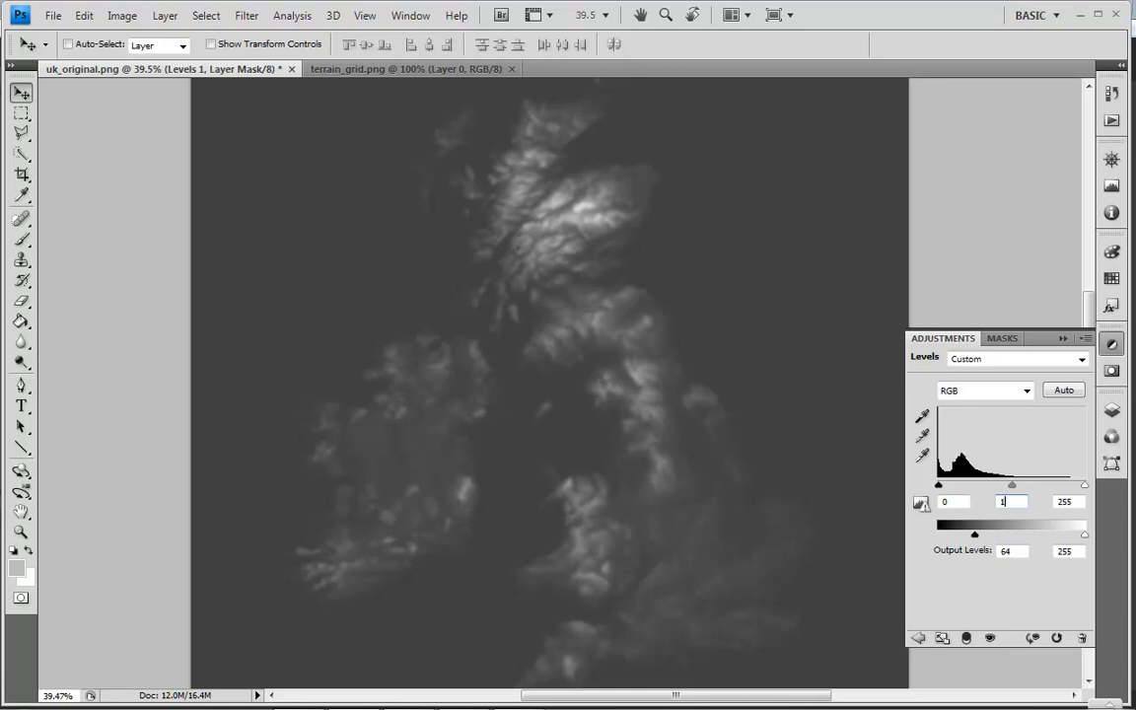
text(1)
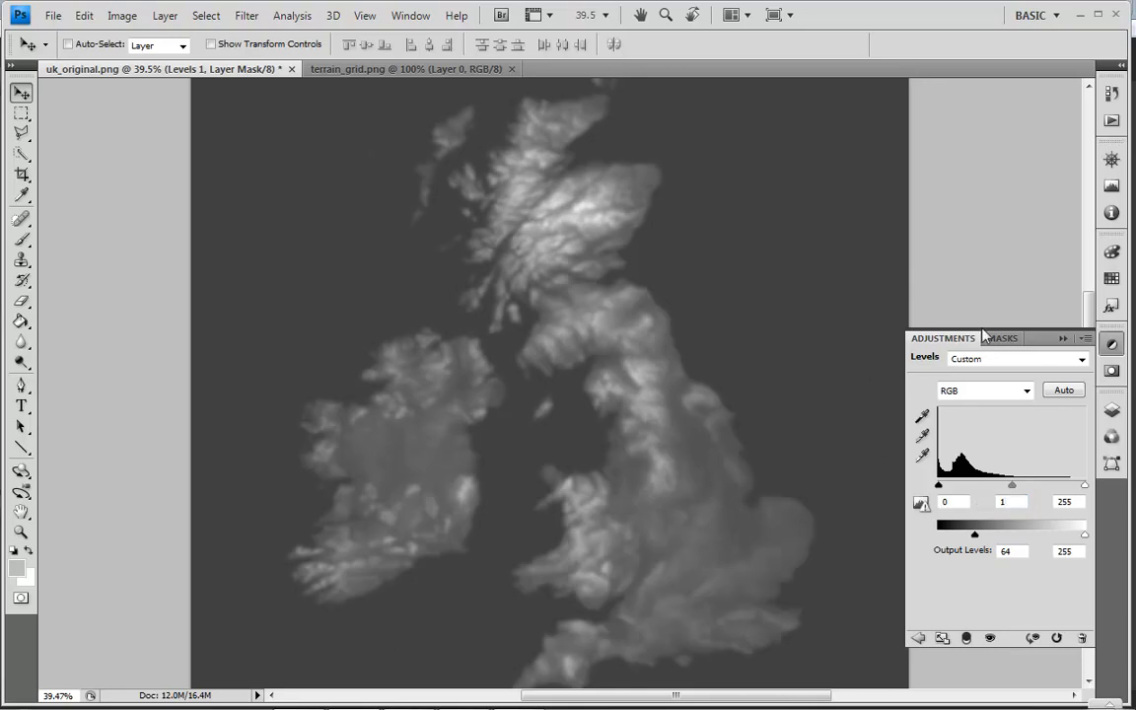
click(1063, 339)
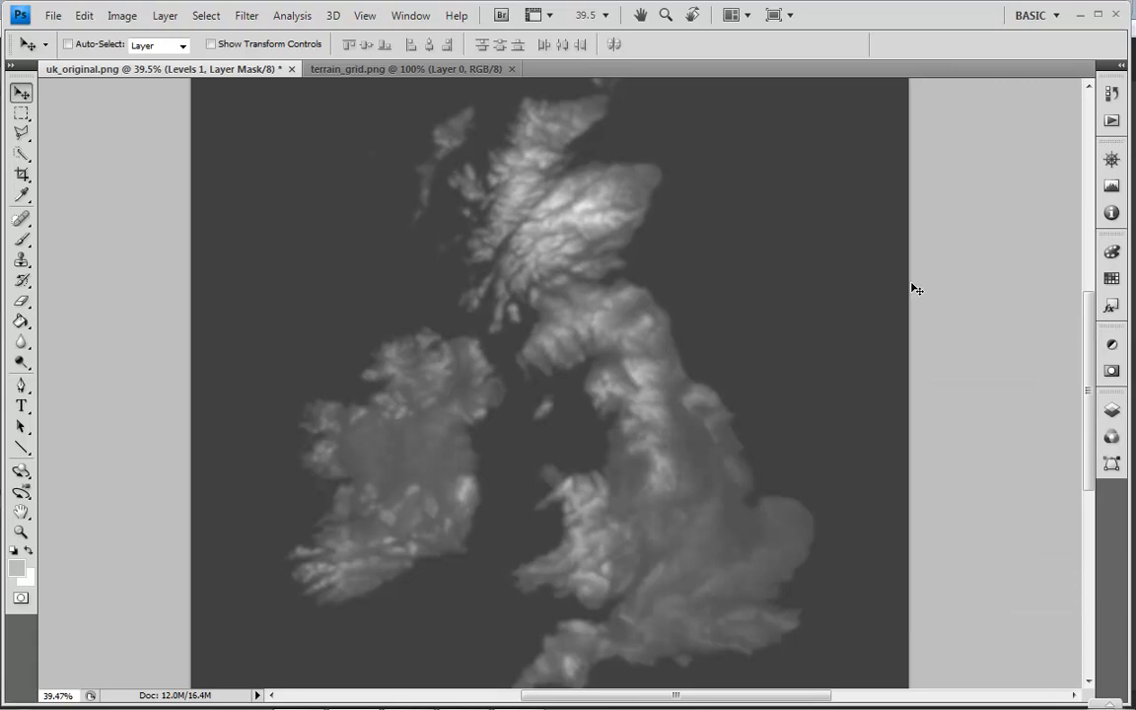
Save the levelled heightmap as a non-interlaced PNG copy, replacing uk_original.png in the Resources folder
key(ctrl+shift+s)
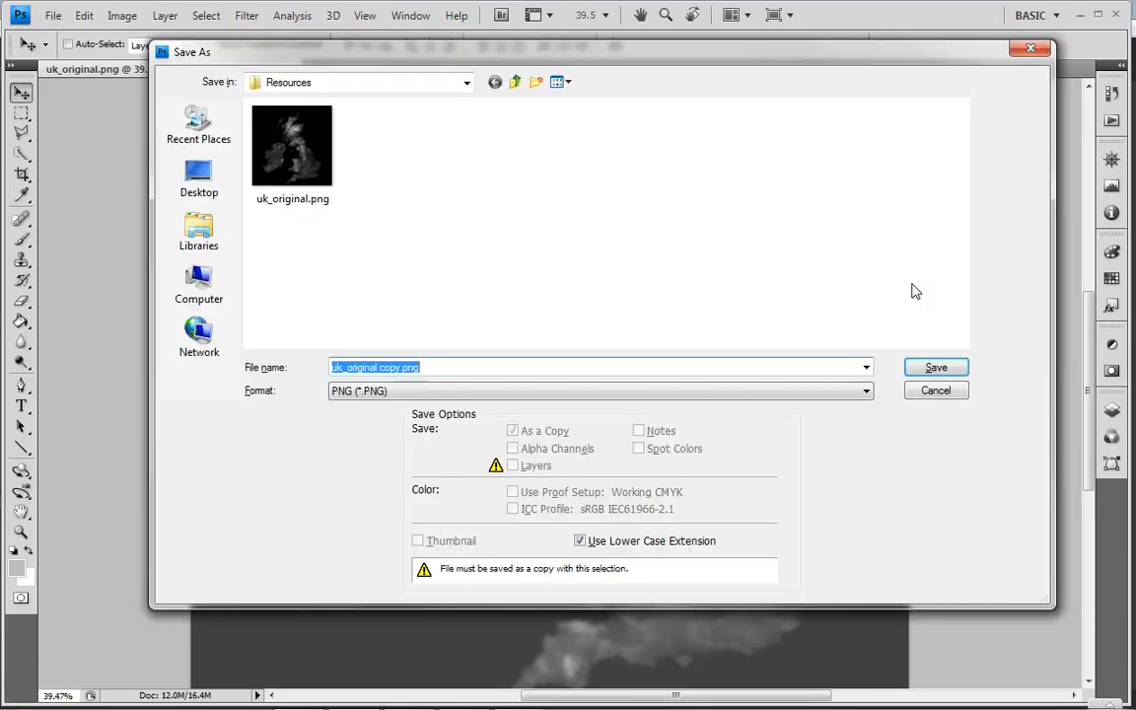
click(264, 150)
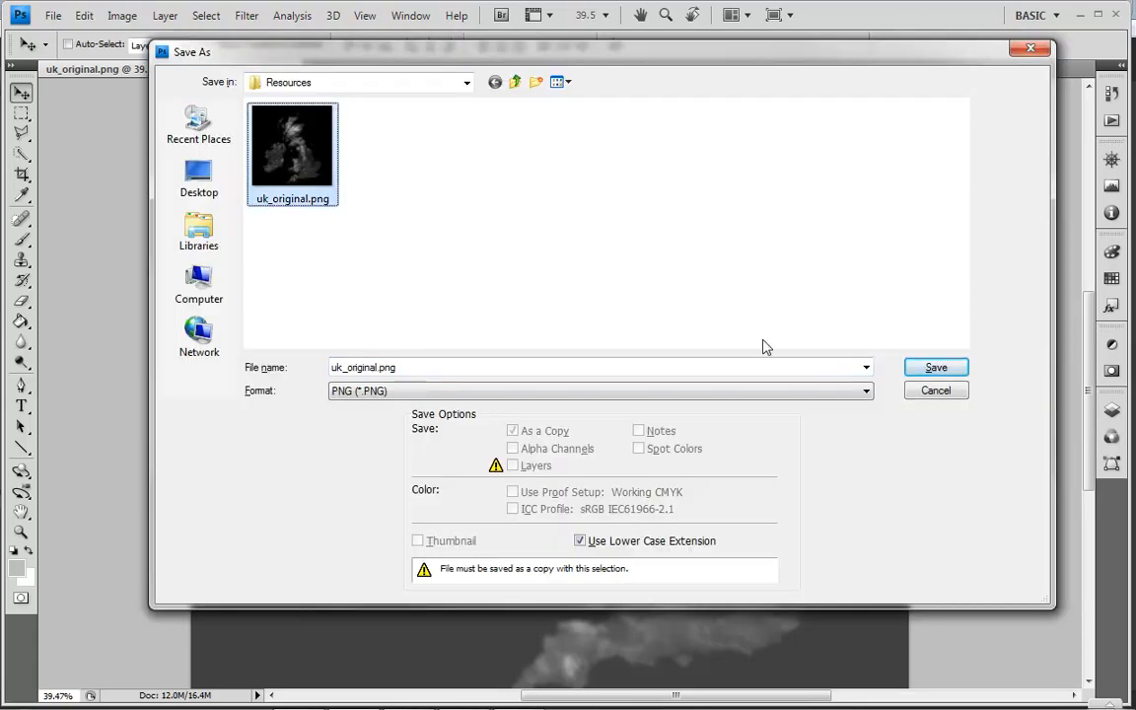
click(927, 371)
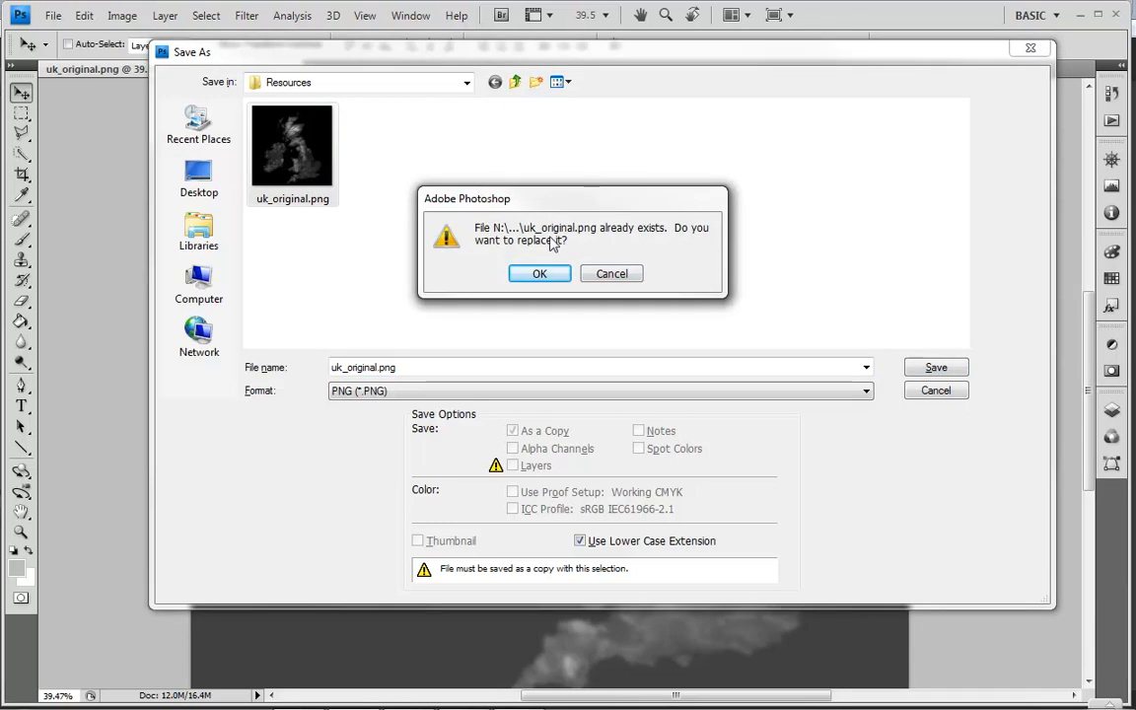
click(562, 276)
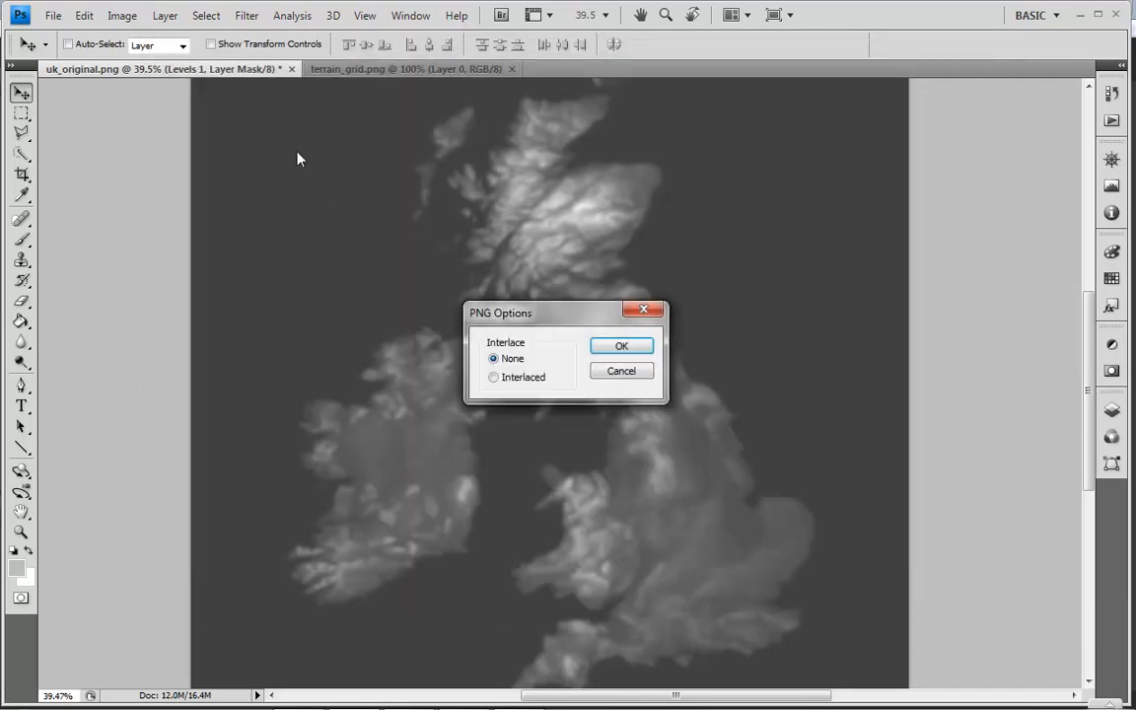
click(632, 347)
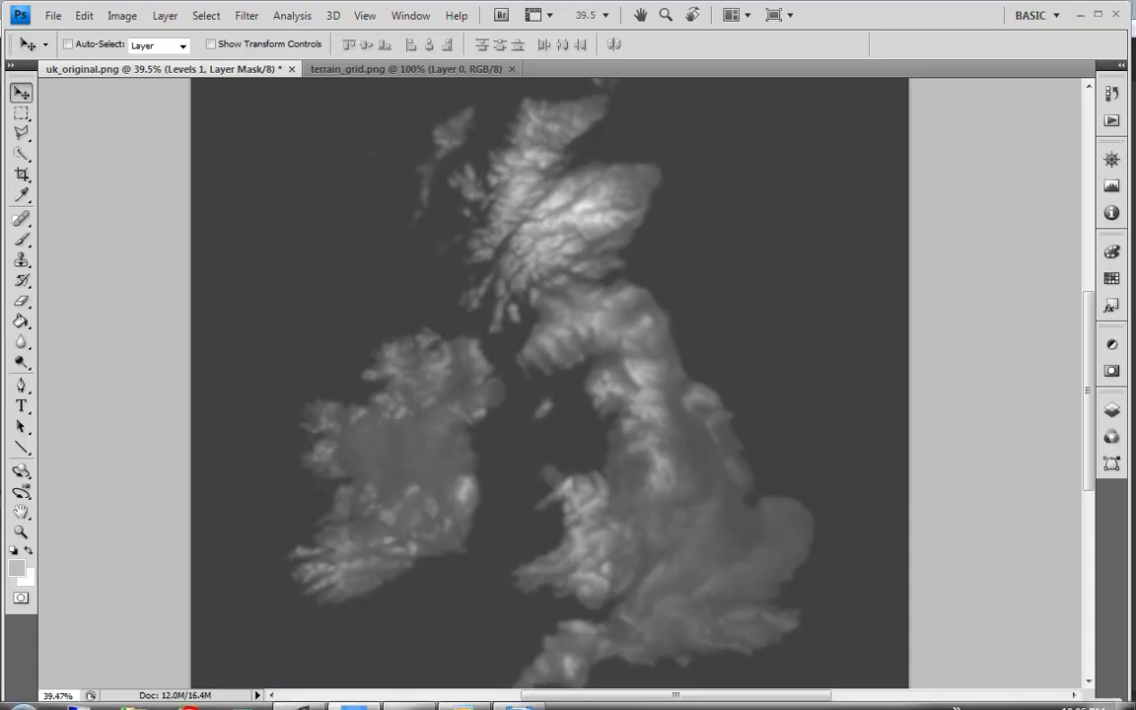
Switch to Visual Studio, set TileSideCount to 2 in TerrainDemo.cs, and build the solution
click(298, 693)
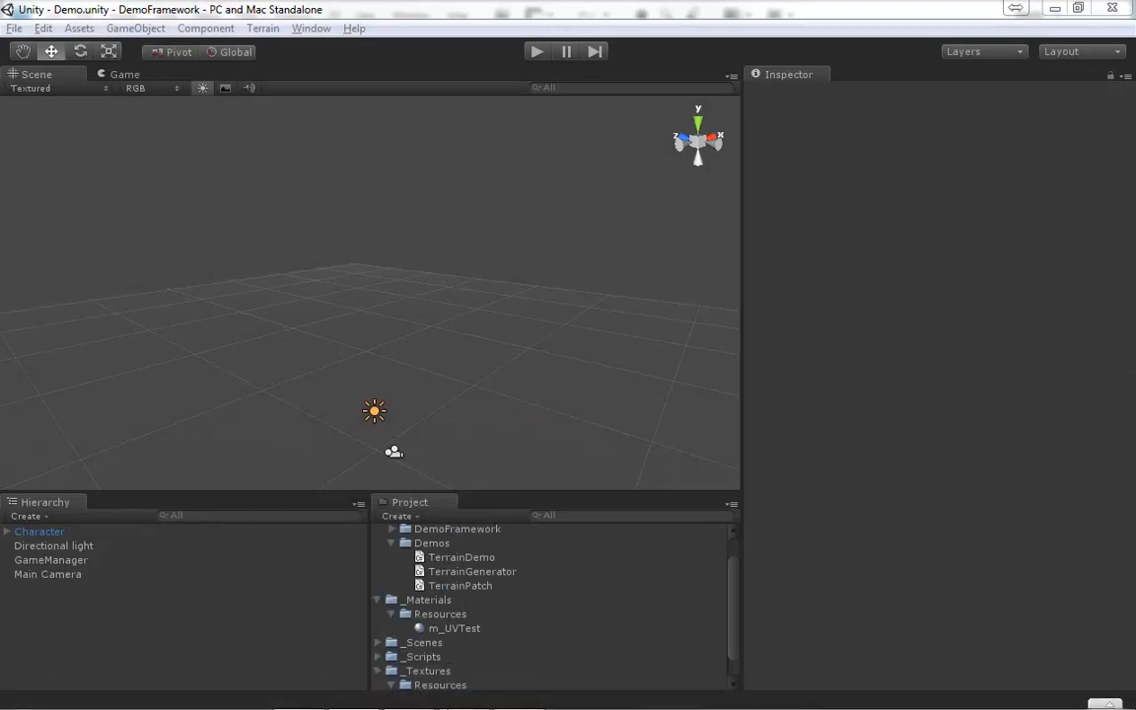
click(411, 696)
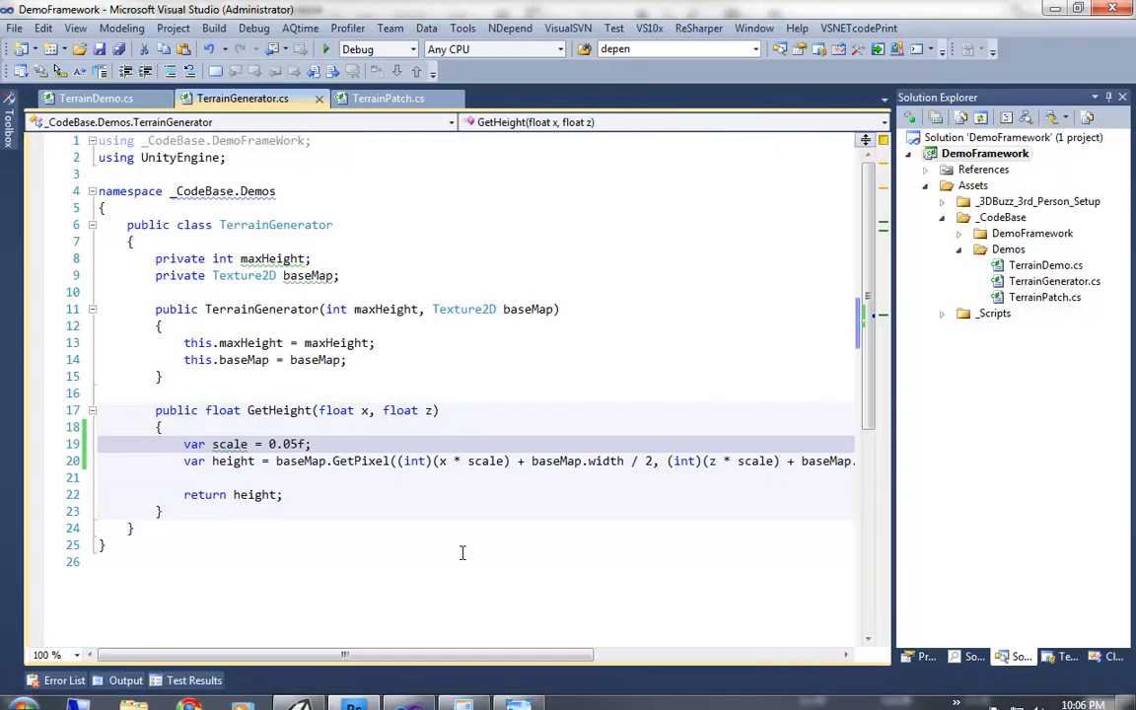
click(99, 99)
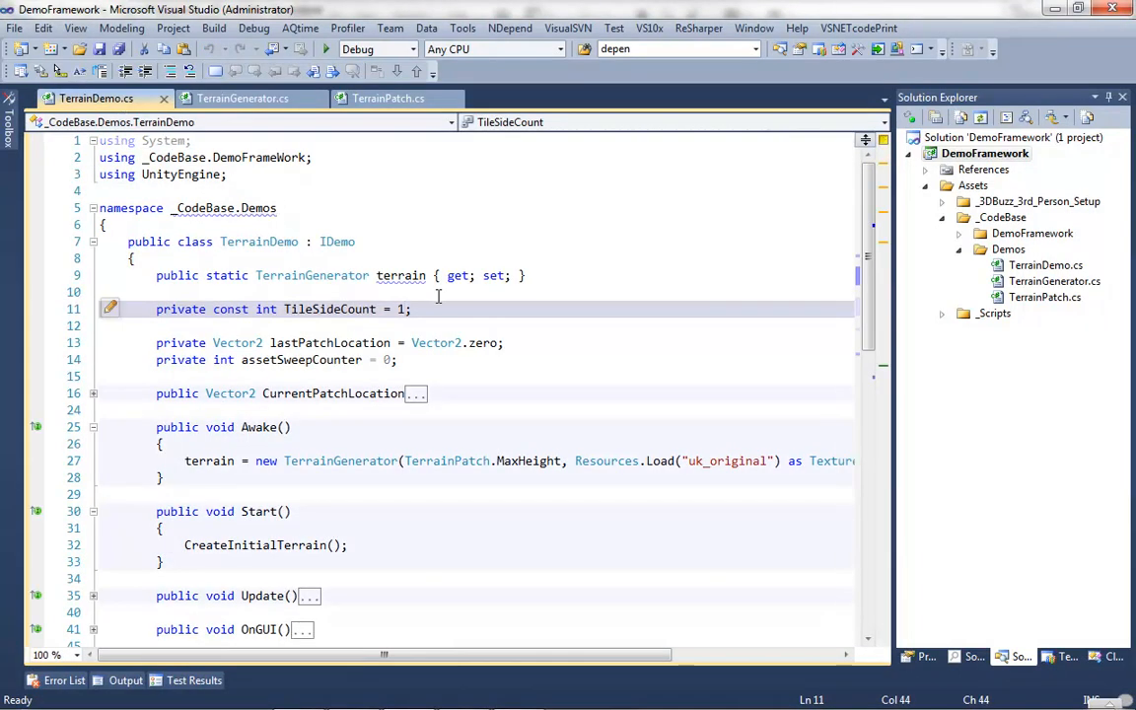
key(BackSpace)
text(2)
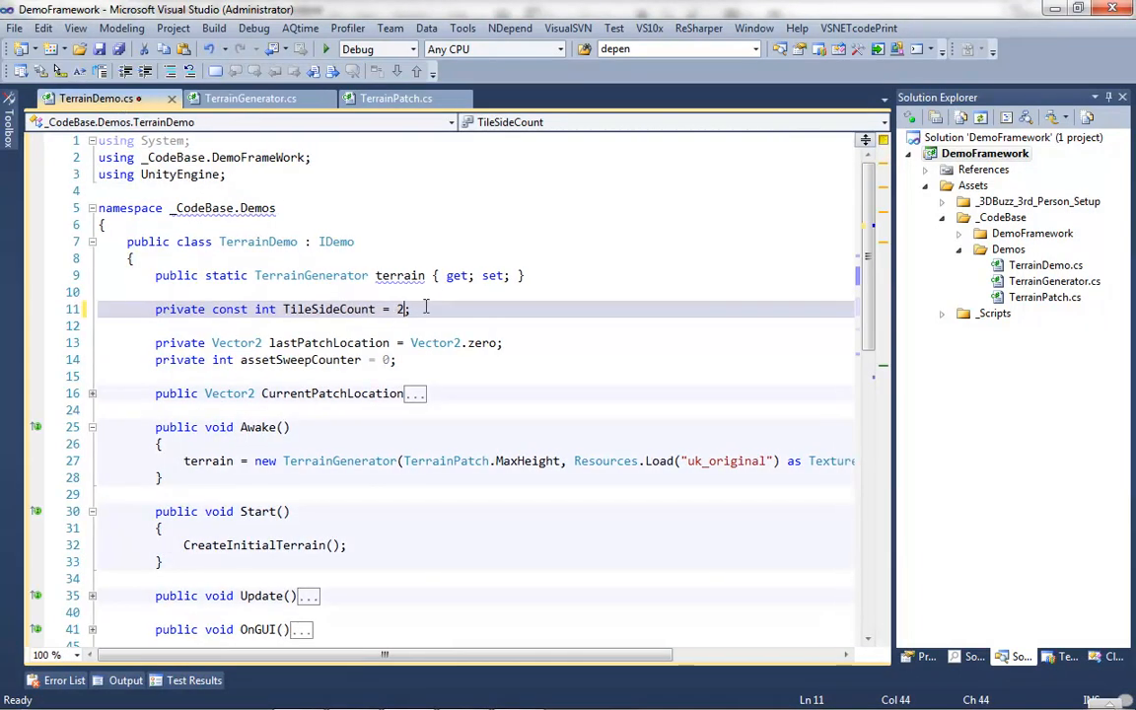
key(ctrl+shift+b)
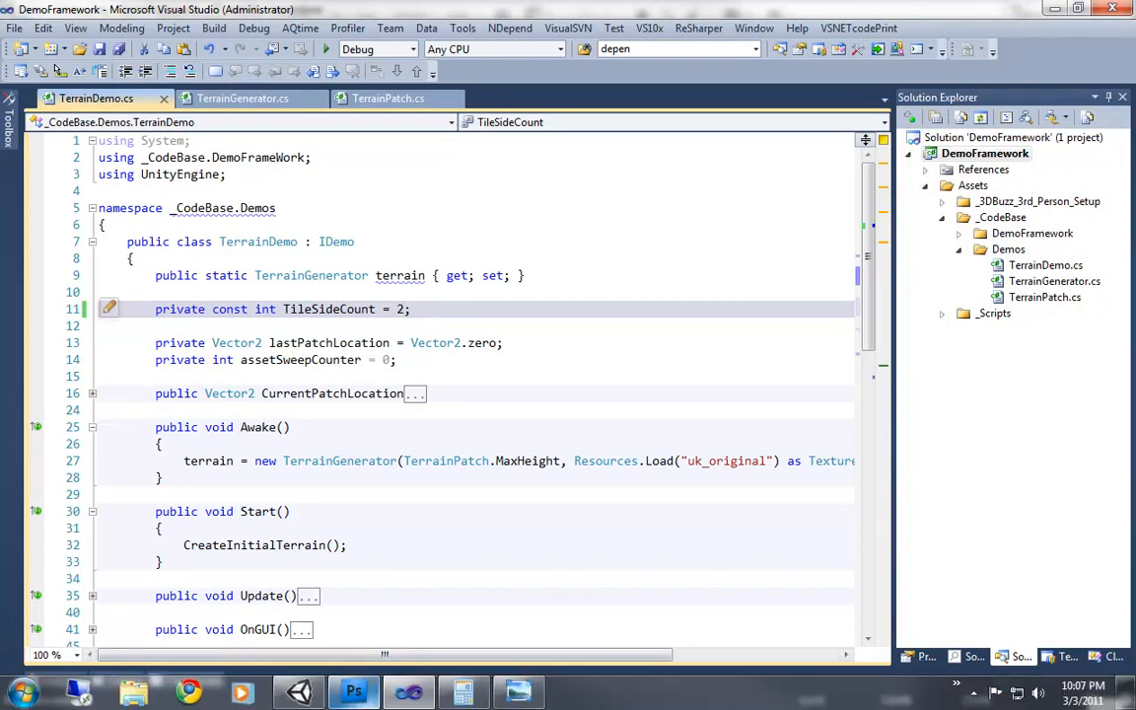
Switch to Unity, run the demo, and examine the generated terrain's stepped surface in the Scene view from several angles
click(312, 696)
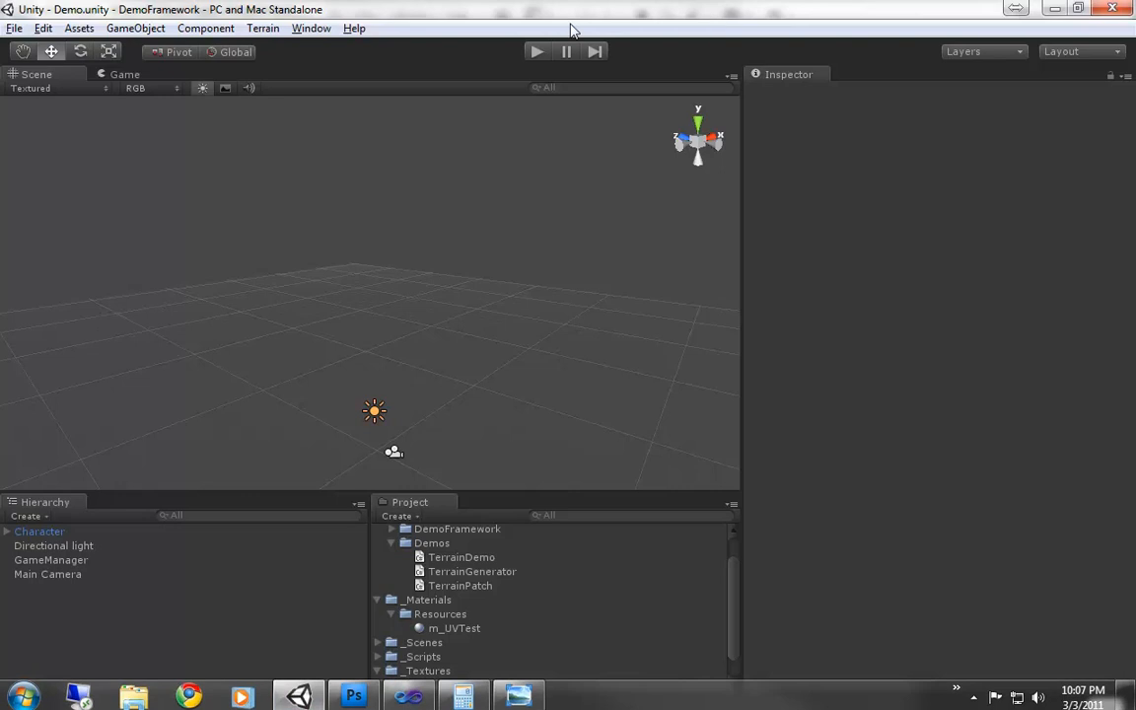
click(538, 53)
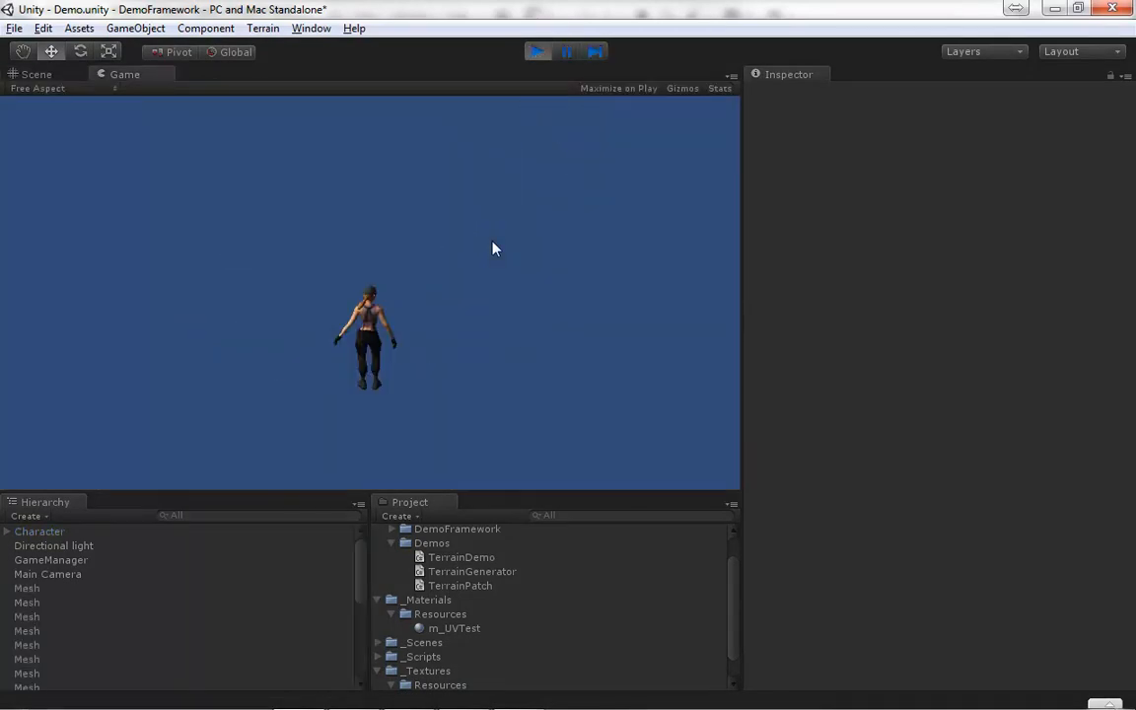
click(37, 75)
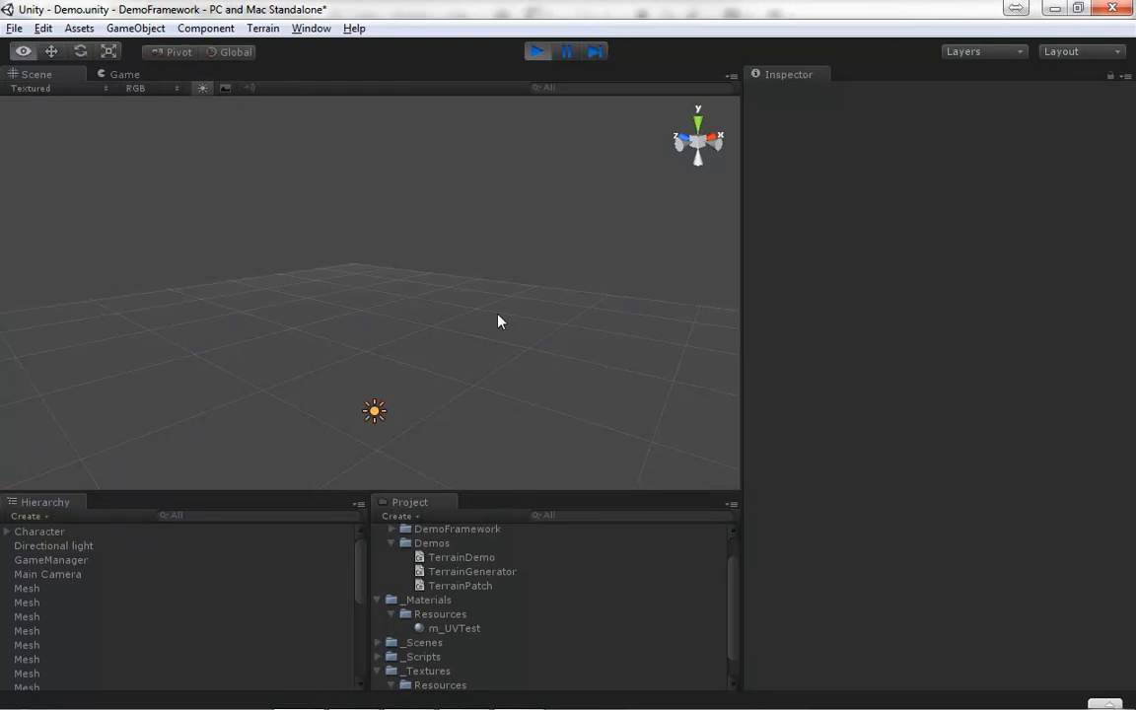
drag(498, 321, 429, 277)
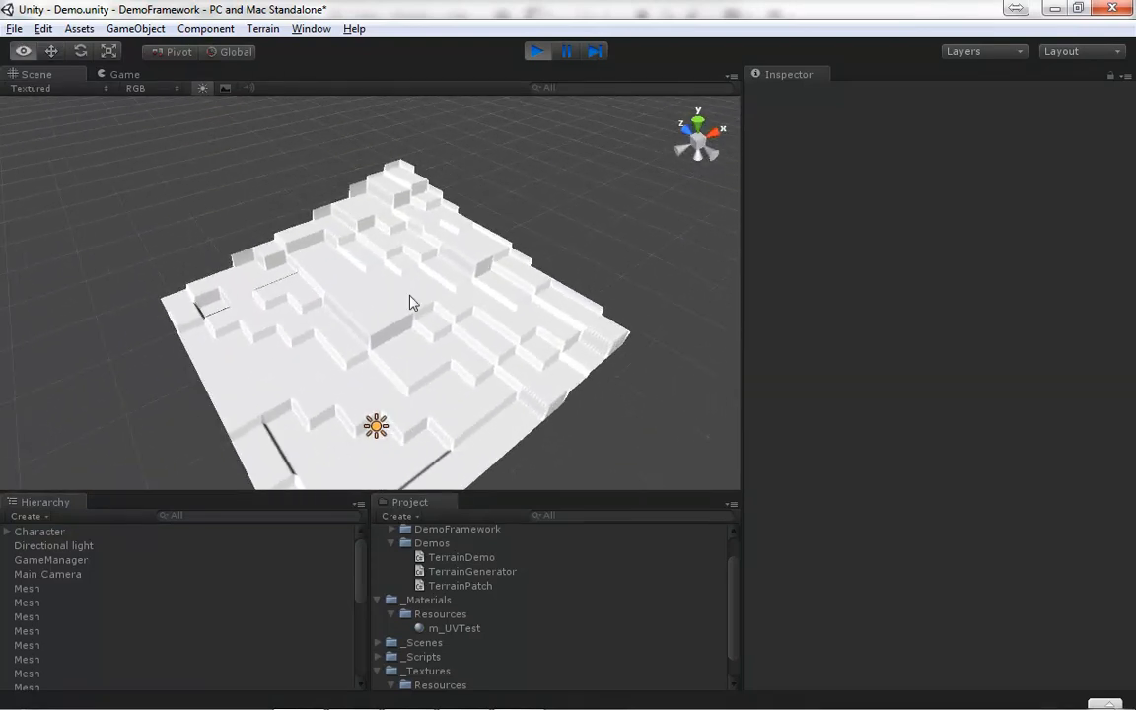
scroll(405, 313, up, 3)
drag(402, 330, 423, 219)
scroll(426, 225, up, 4)
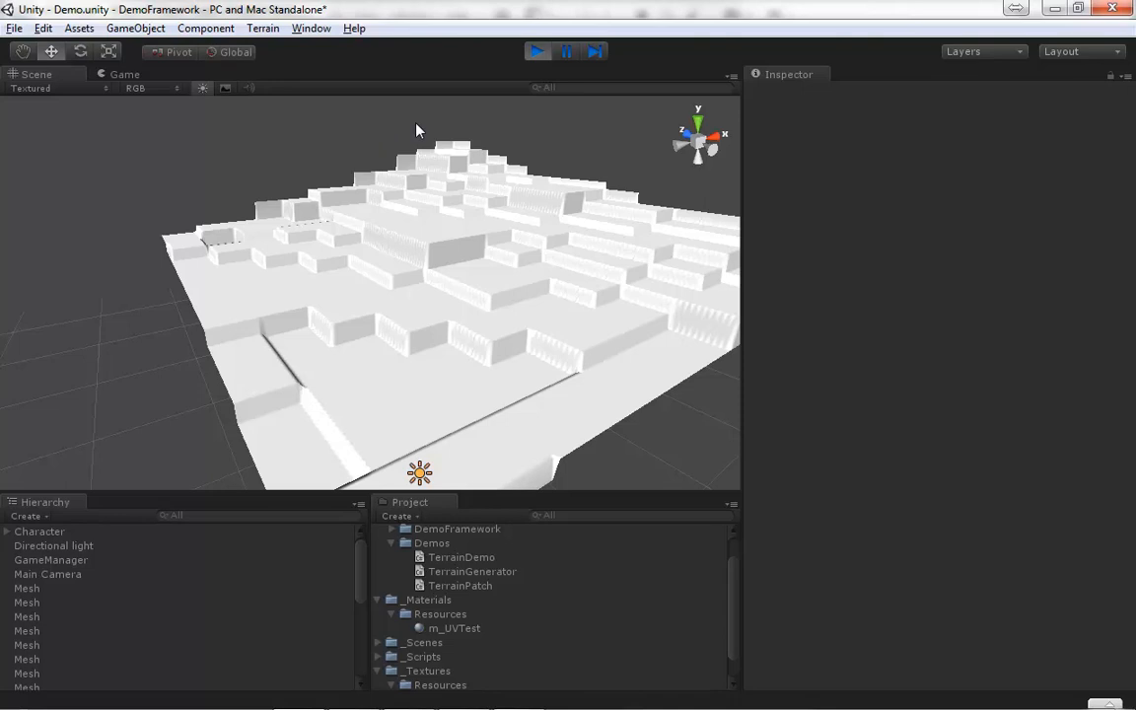
drag(417, 130, 387, 330)
scroll(387, 329, down, 5)
alt+drag(342, 272, 332, 327)
scroll(333, 329, up, 5)
Select individual mesh patches across the generated terrain to examine each tile's extent and position, and clear the selection
click(365, 298)
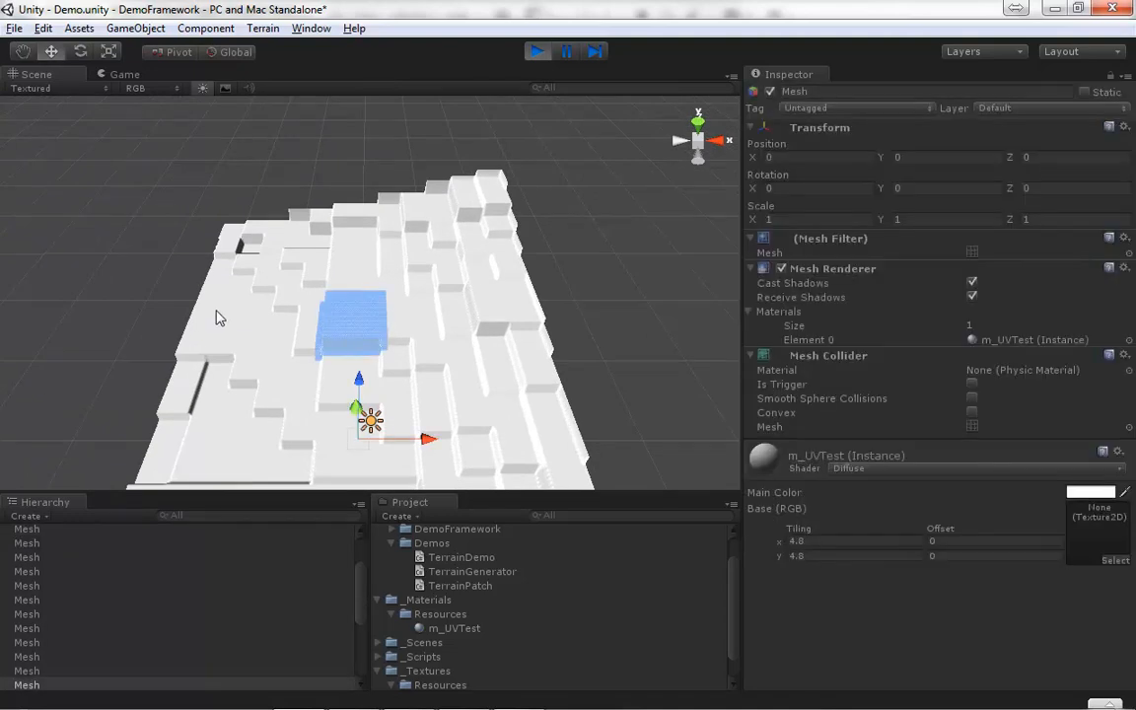
click(281, 325)
click(301, 258)
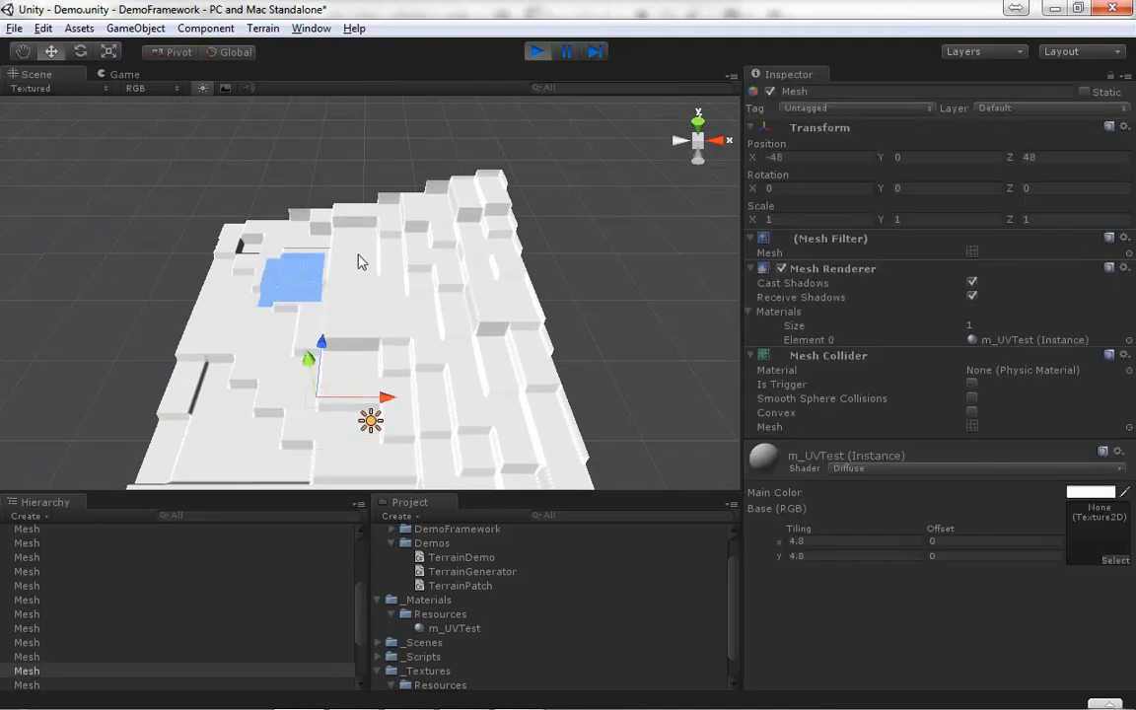
click(363, 259)
click(424, 253)
click(495, 257)
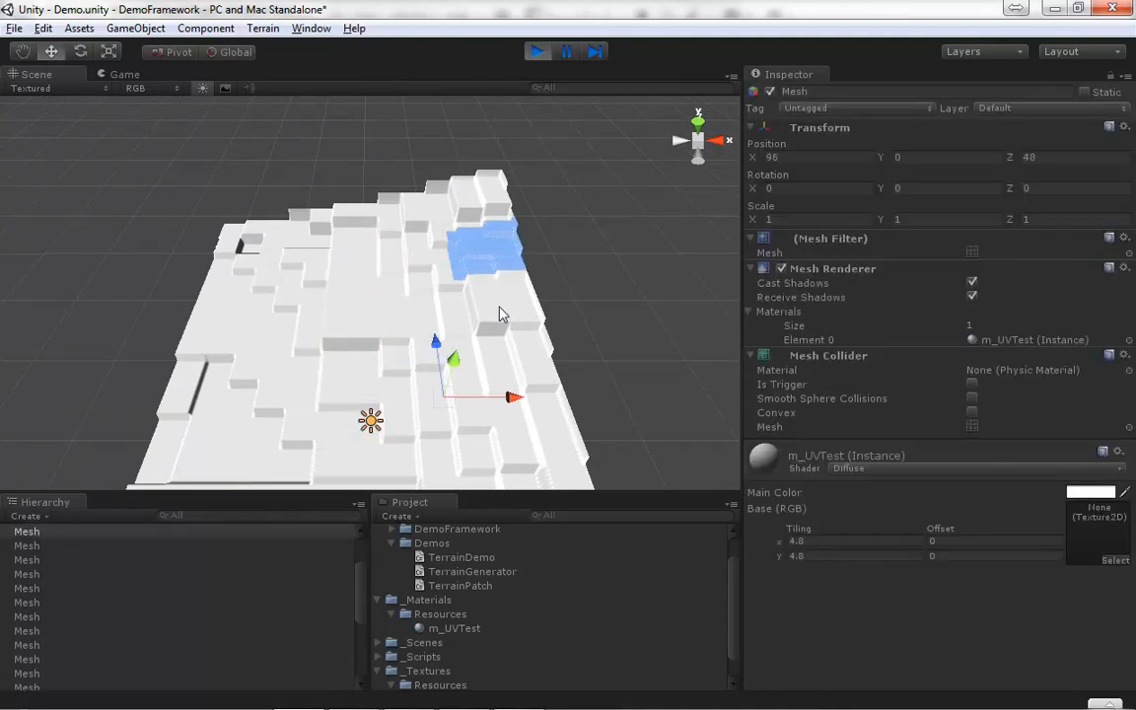
click(498, 312)
click(446, 311)
click(431, 376)
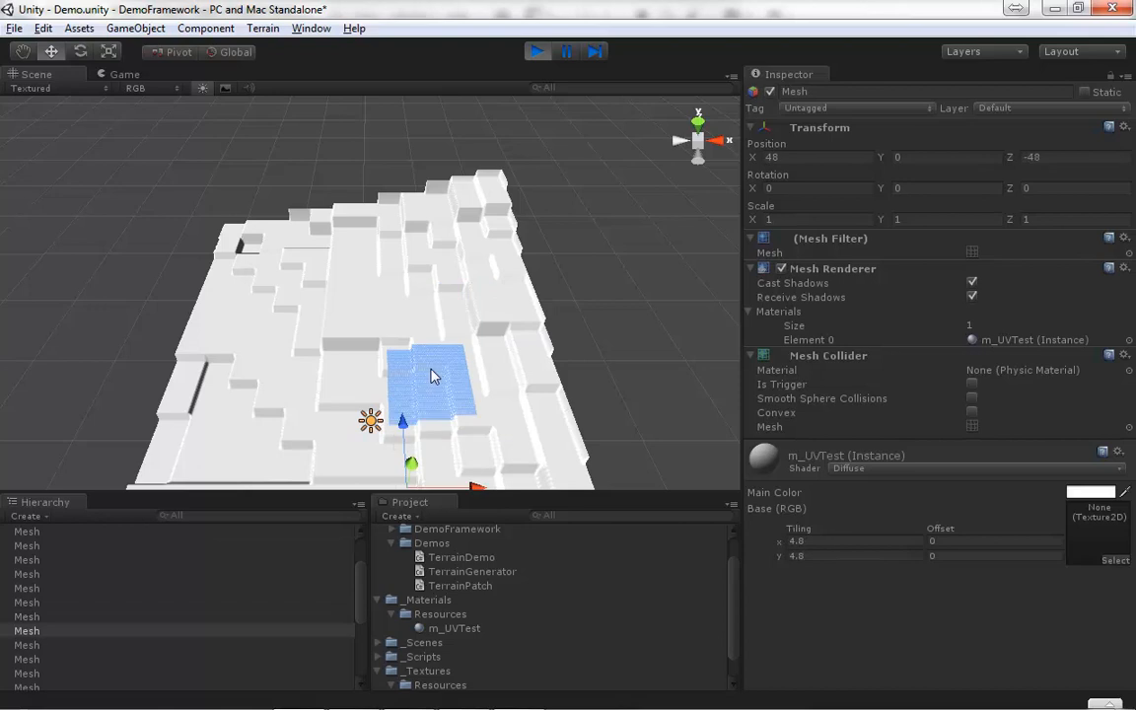
click(522, 394)
click(538, 452)
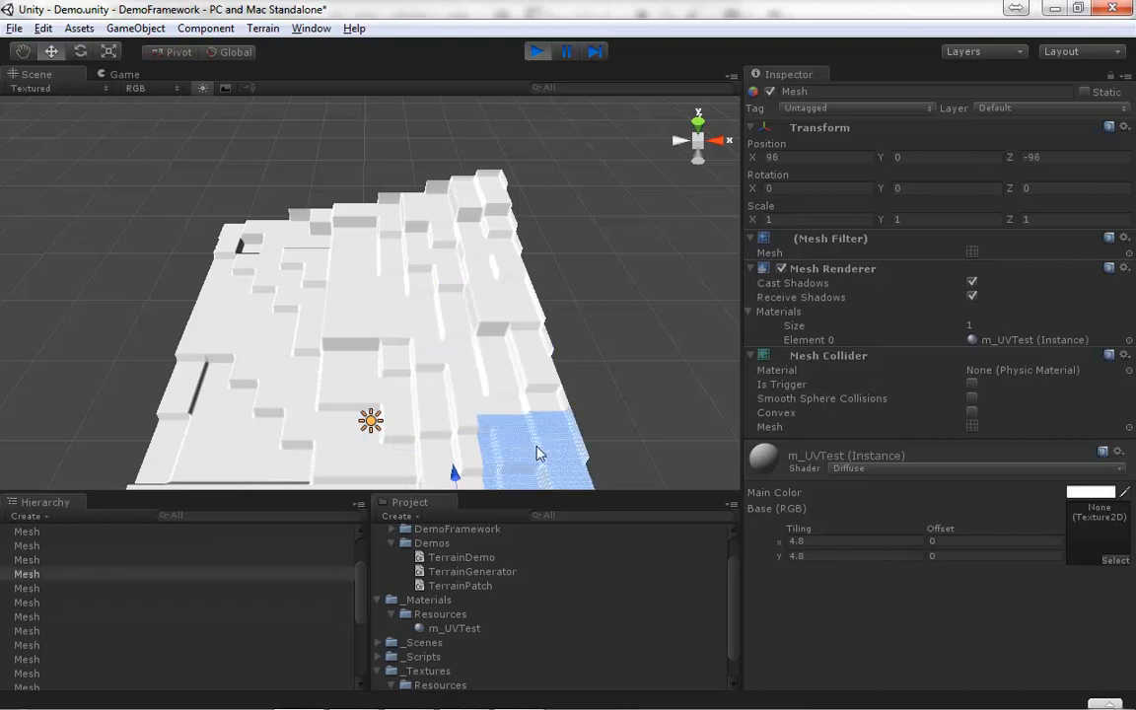
click(443, 456)
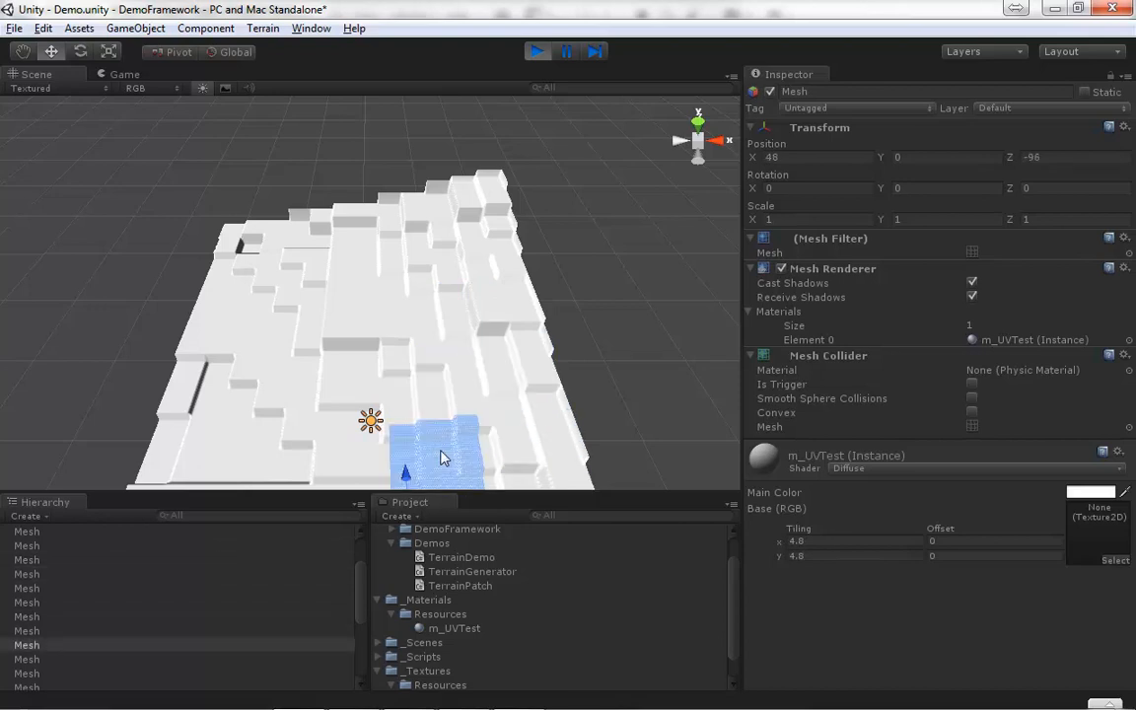
click(426, 383)
click(331, 386)
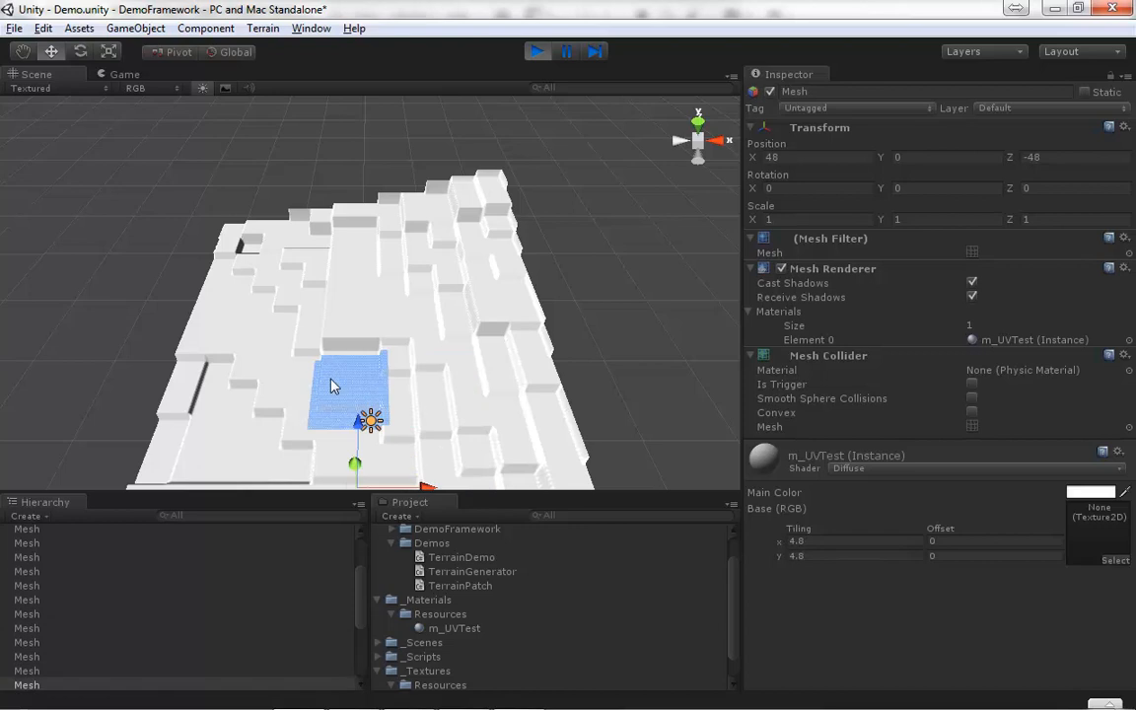
click(262, 392)
click(195, 452)
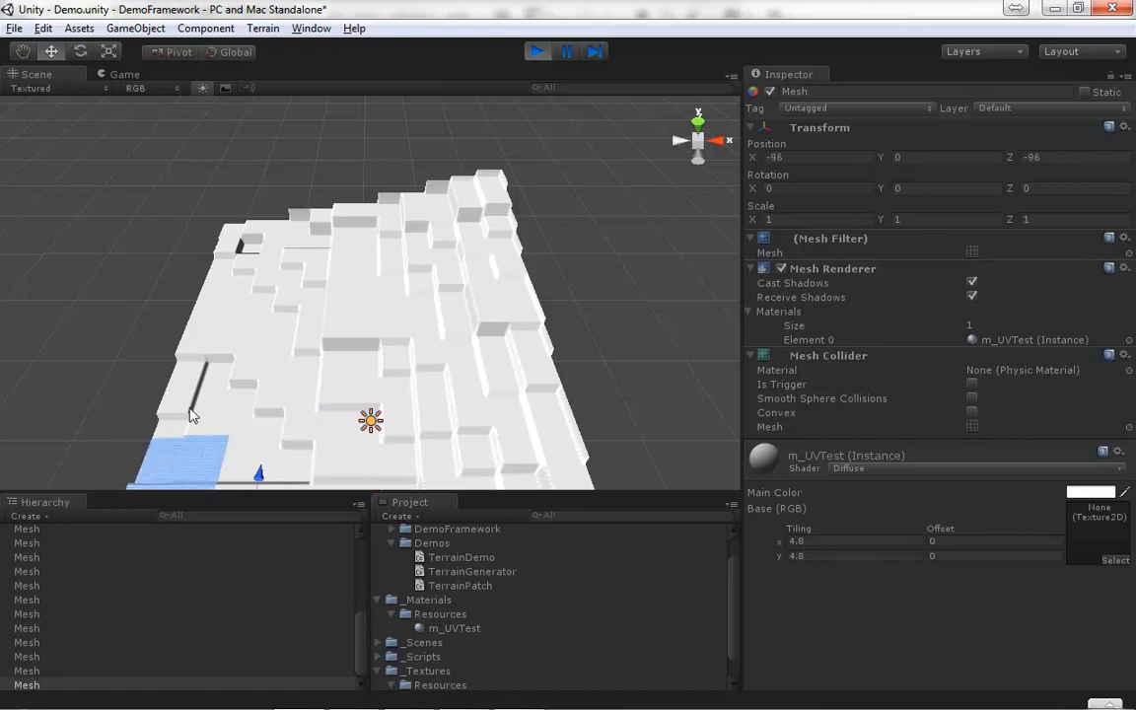
click(190, 399)
drag(97, 341, 592, 481)
click(584, 288)
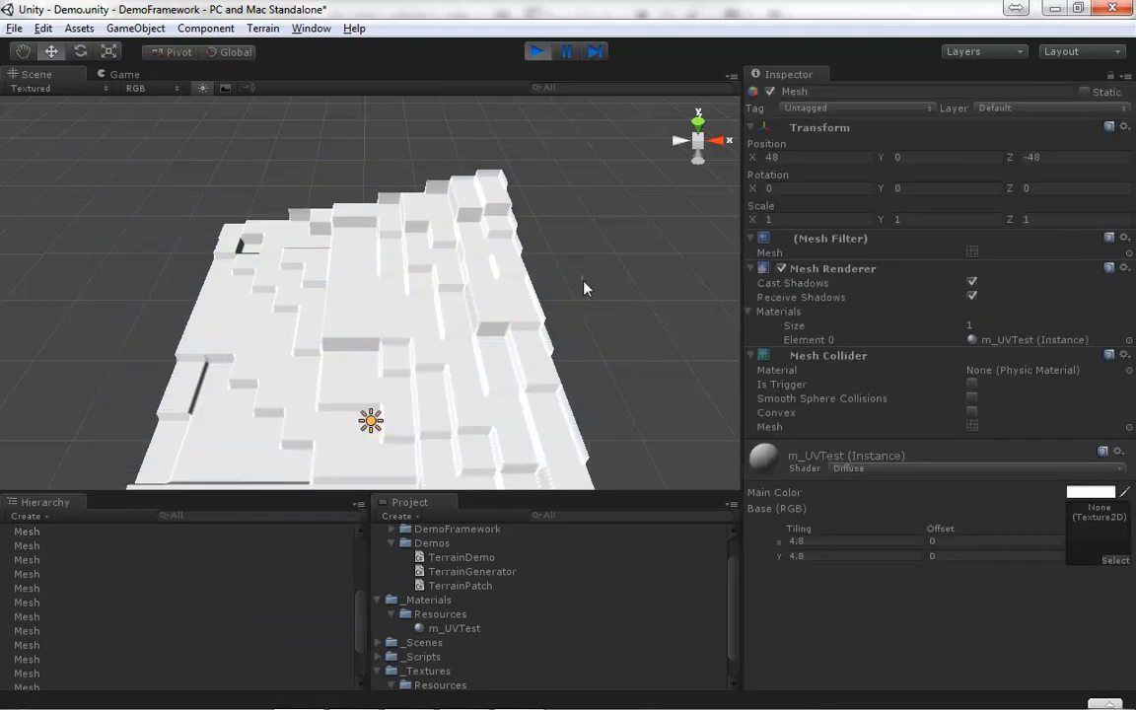
View the whole generated terrain from a lower oblique angle and stop the running demo
click(533, 53)
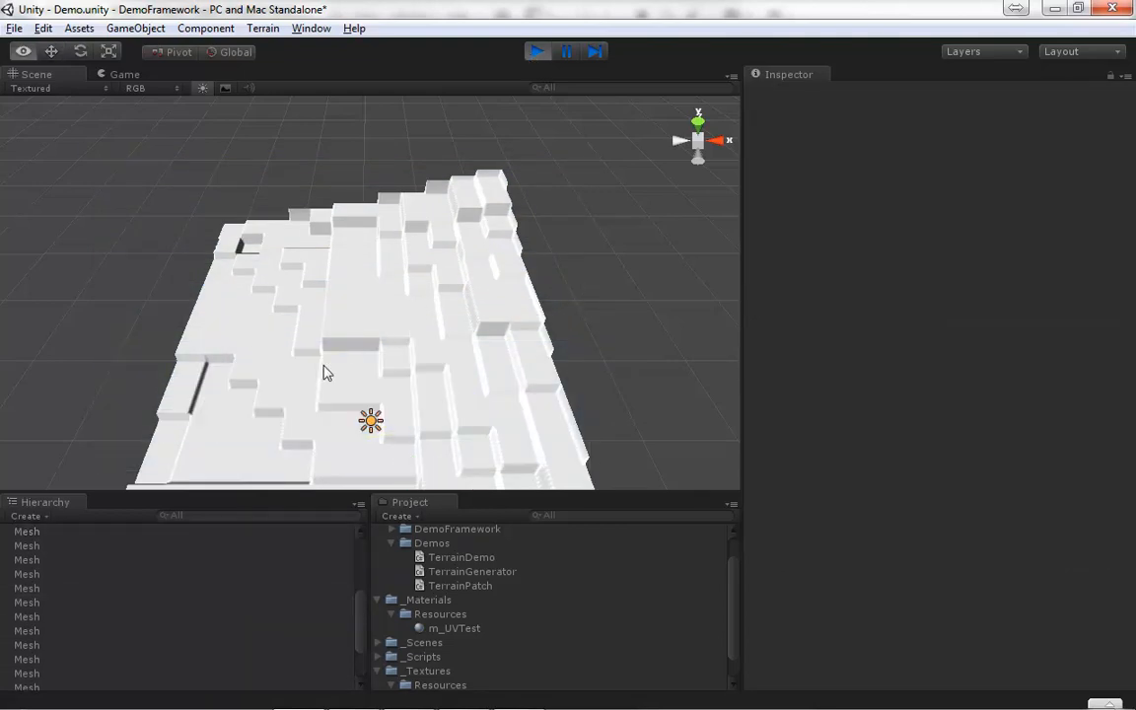
drag(325, 373, 483, 272)
click(538, 53)
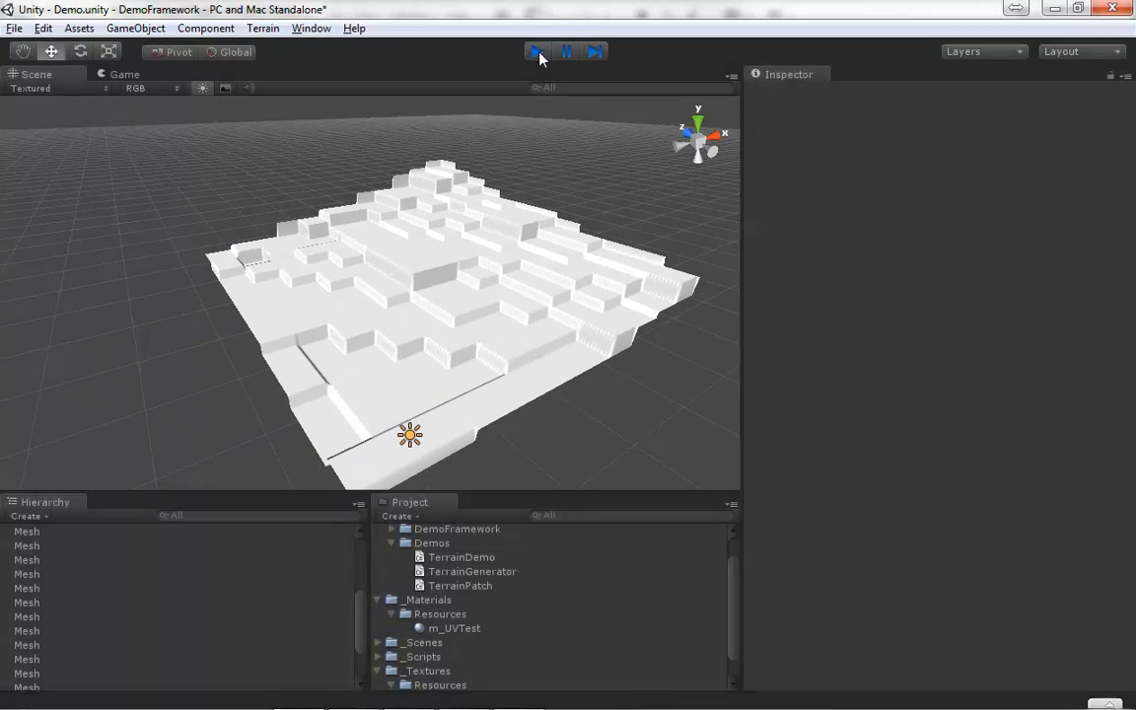